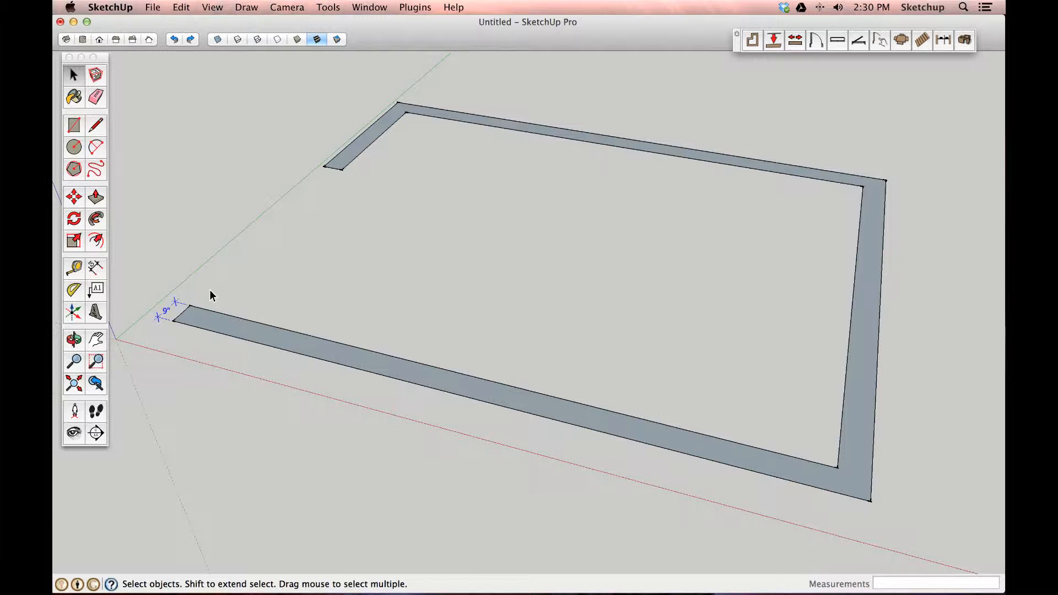
Group the complete wall outline and convert it to 3D with a height of 104 inches.
scroll(534, 104, down, 2)
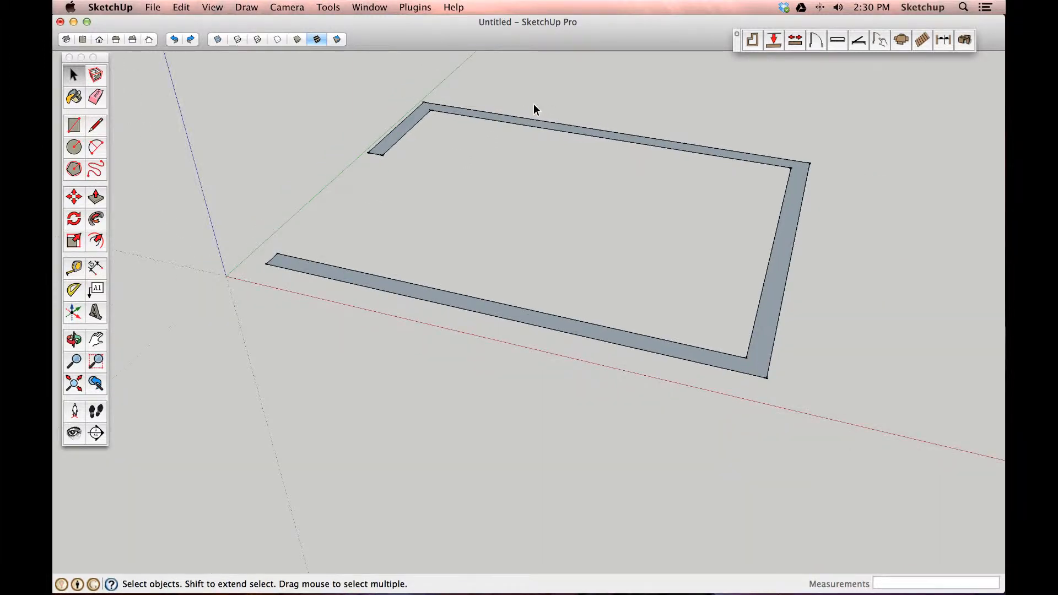
key(h)
drag(533, 104, 513, 185)
key(space)
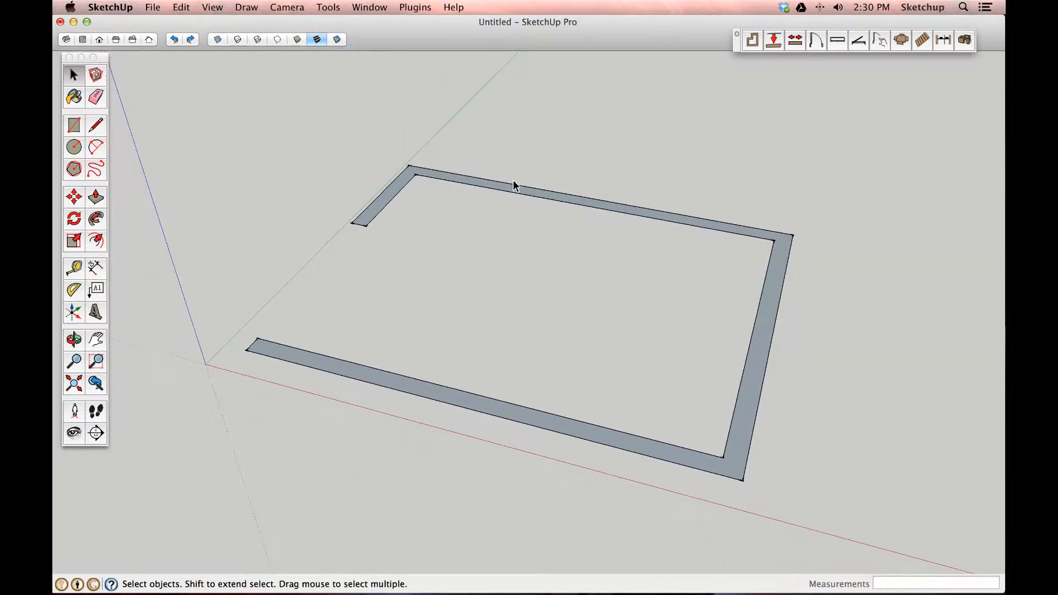
double_click(778, 265)
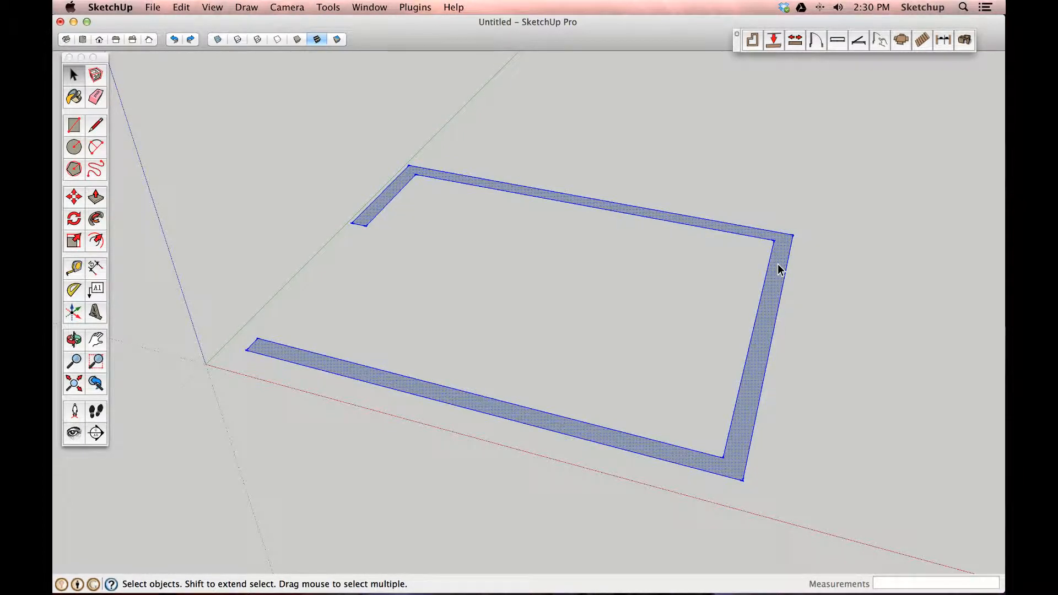
right_click(778, 266)
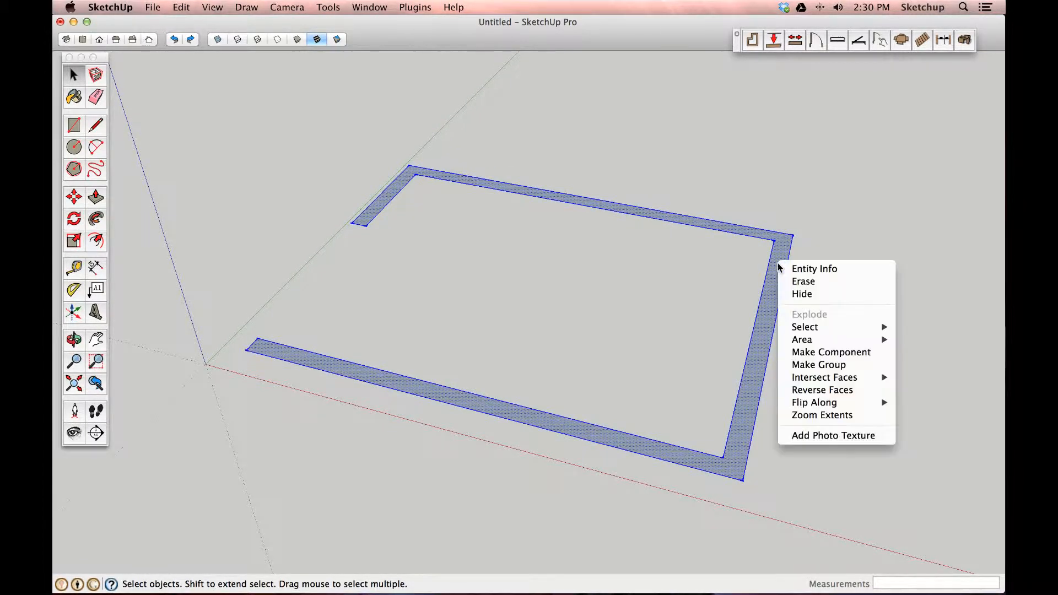
click(820, 365)
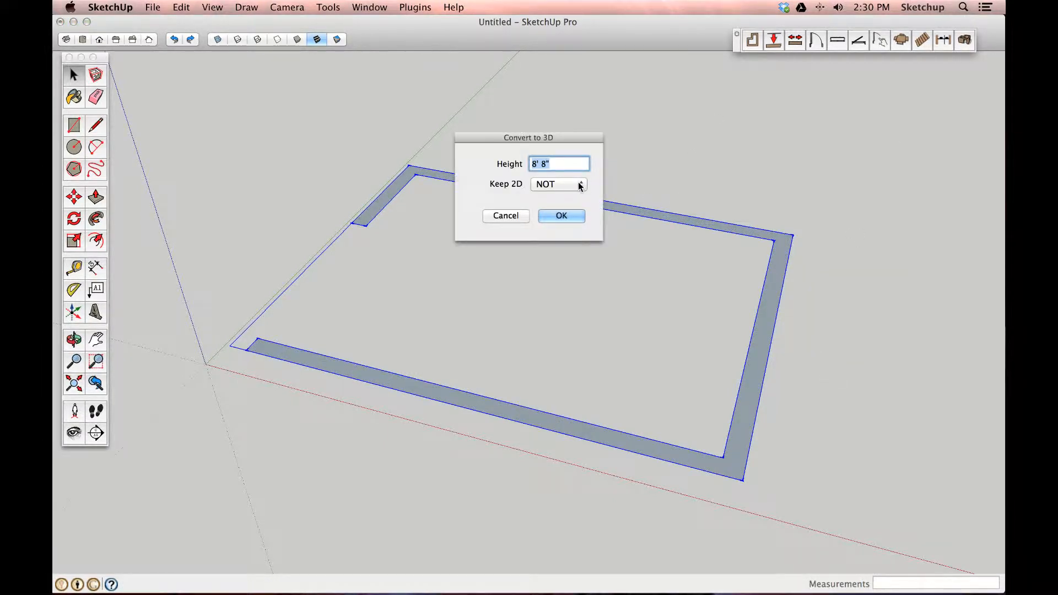
text(104)
key(Return)
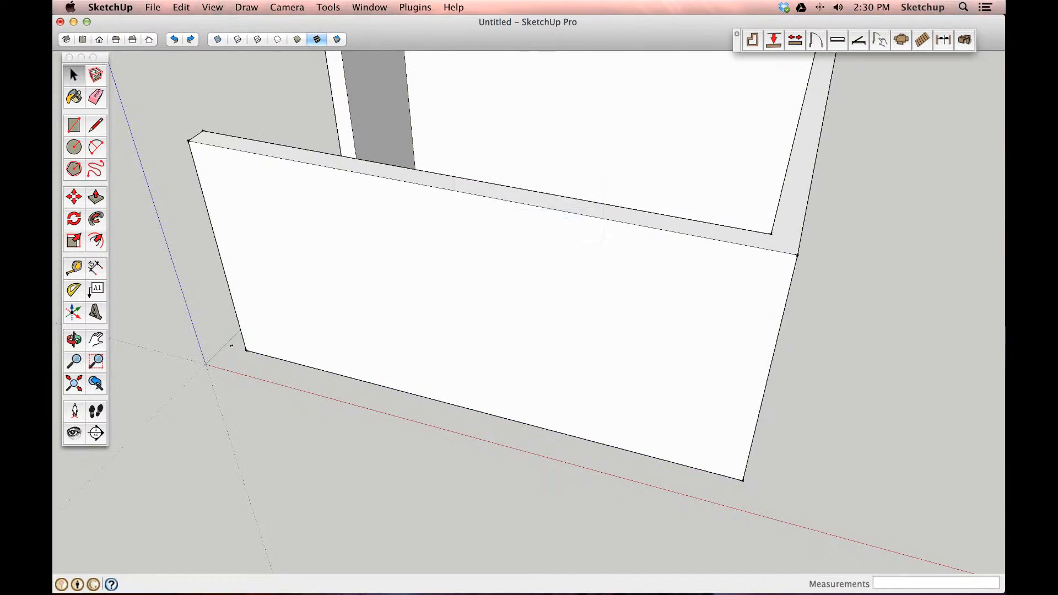
Explode the 3D wall group into loose geometry and clear the selection.
key(o)
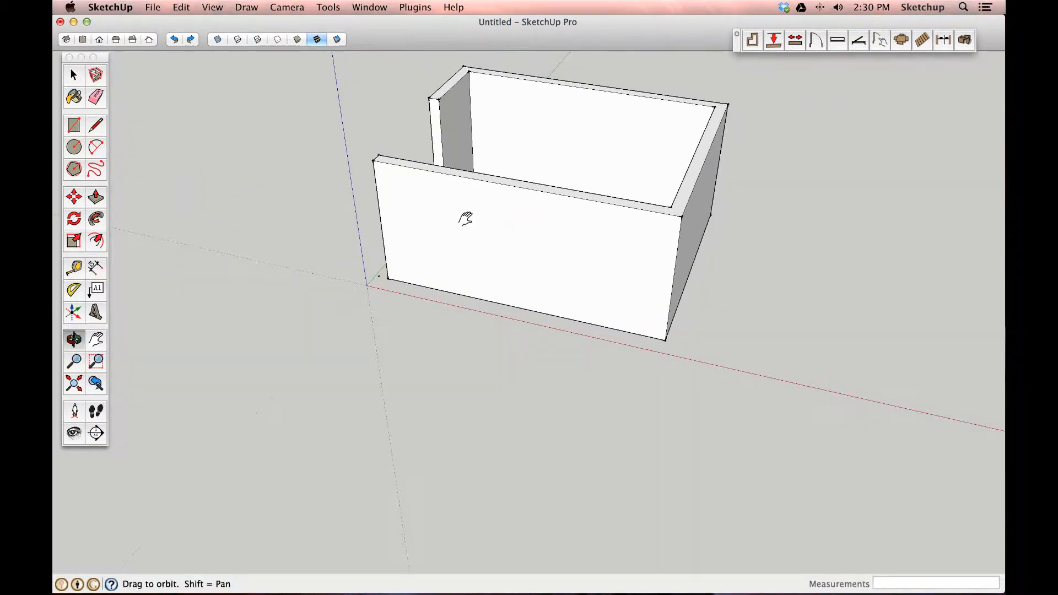
drag(464, 217, 448, 302)
key(space)
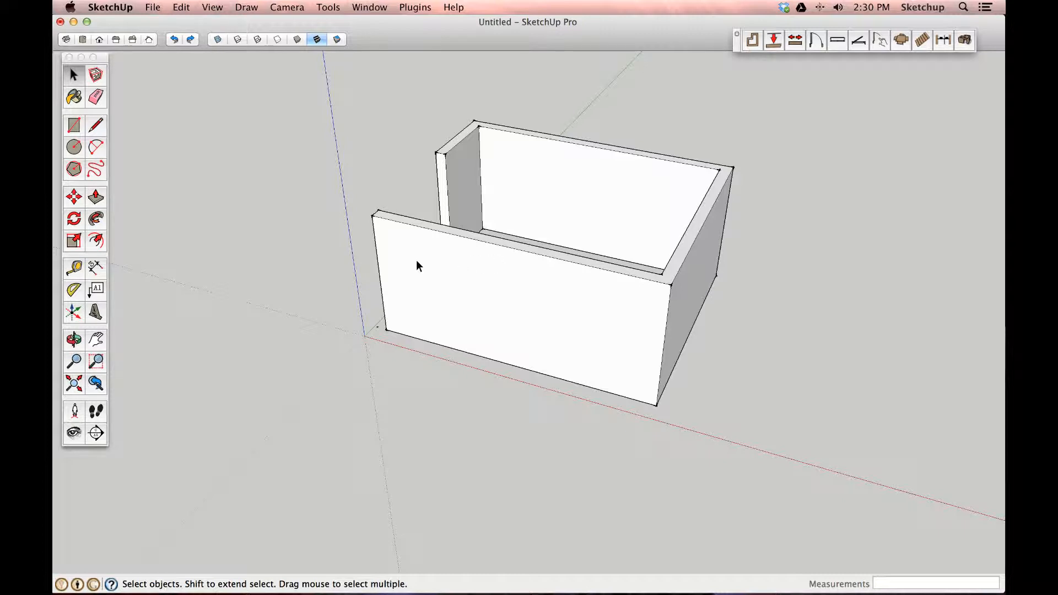
triple_click(452, 257)
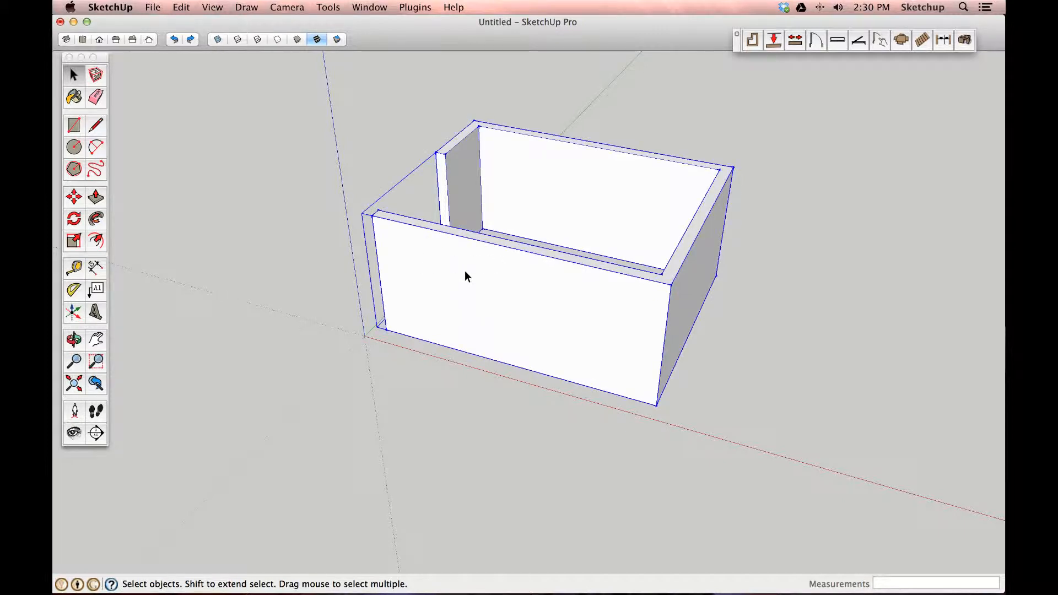
right_click(434, 254)
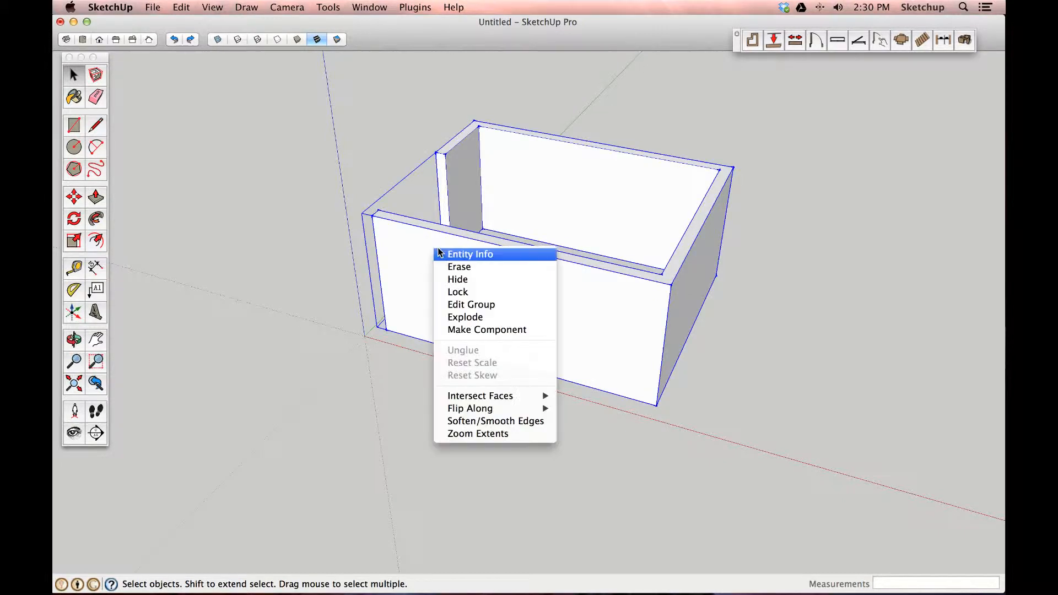
click(476, 317)
click(361, 291)
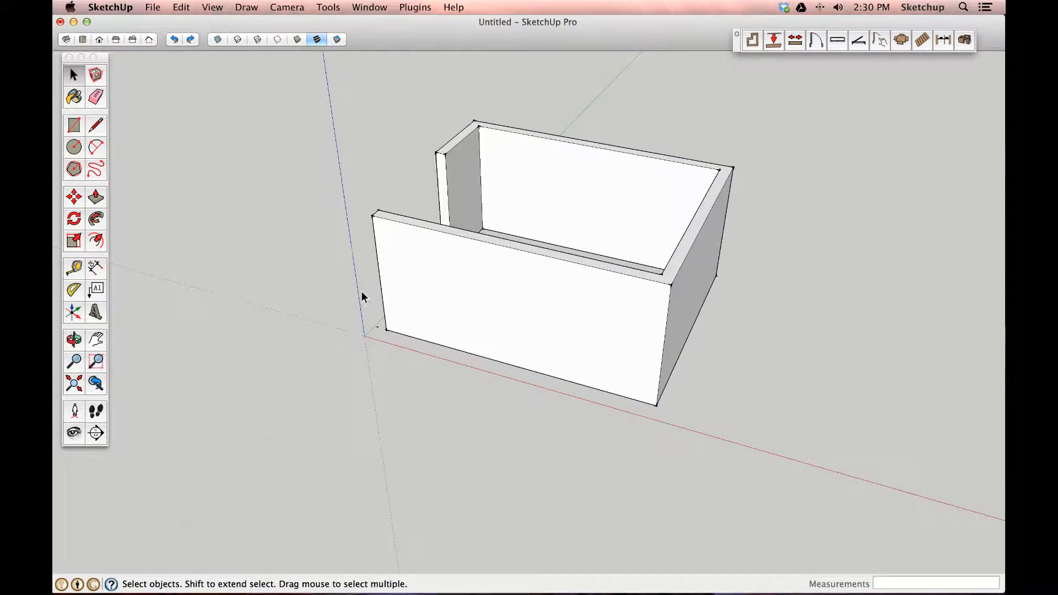
Place a horizontal guide 27 inches above the front wall's bottom edge and a vertical guide about 3' 10 3/4" from its left end.
key(o)
drag(384, 302, 694, 316)
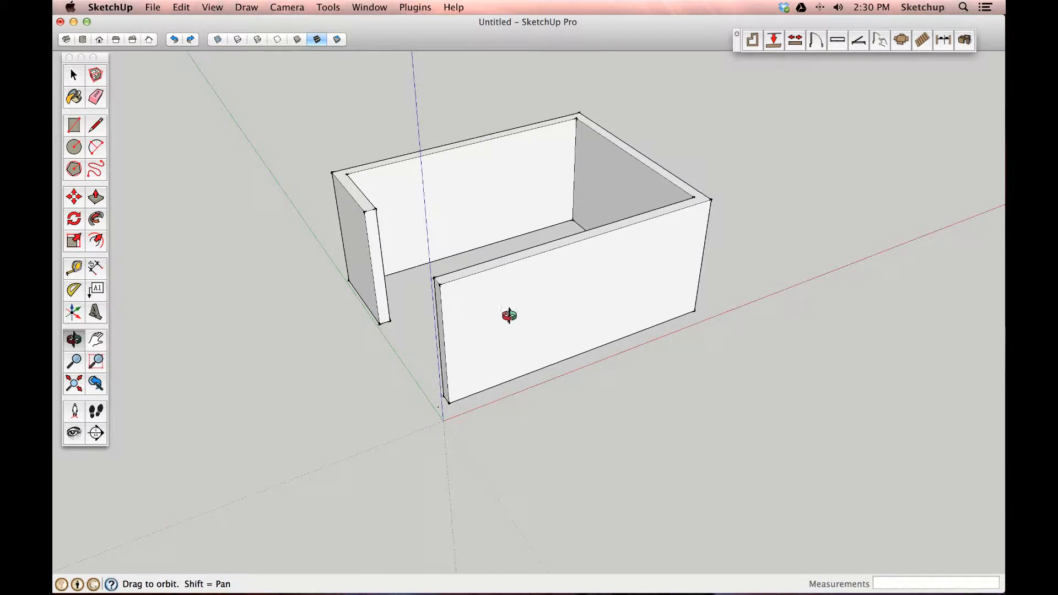
key(space)
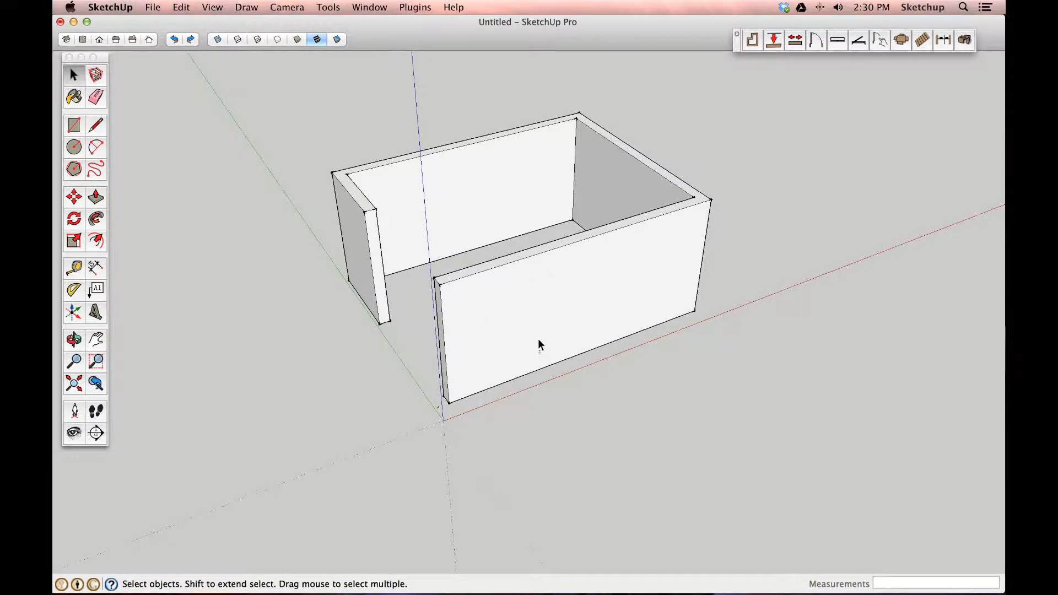
scroll(538, 338, up, 1)
scroll(538, 333, up, 2)
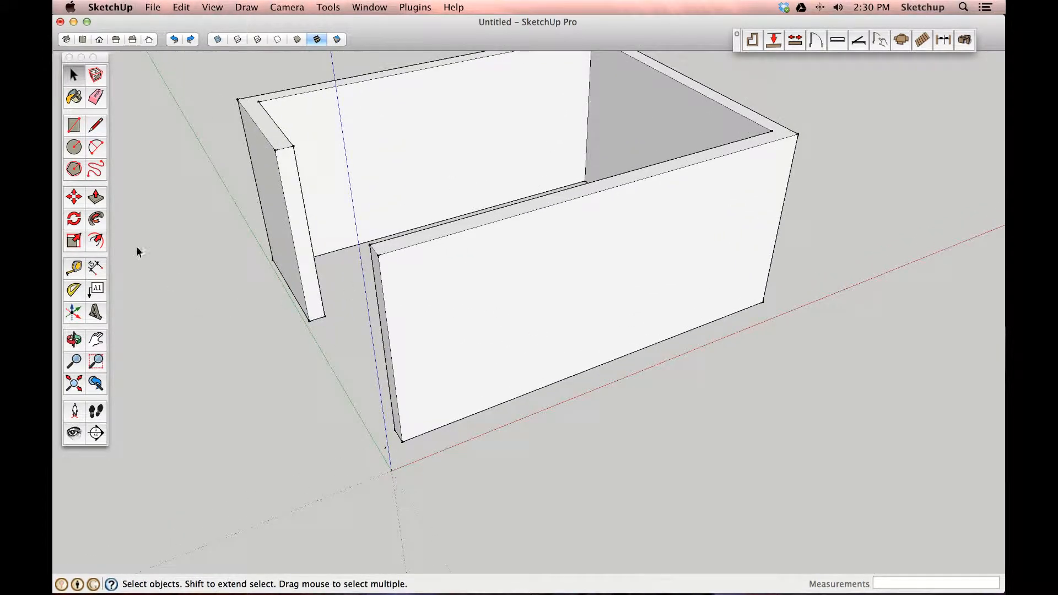
click(74, 269)
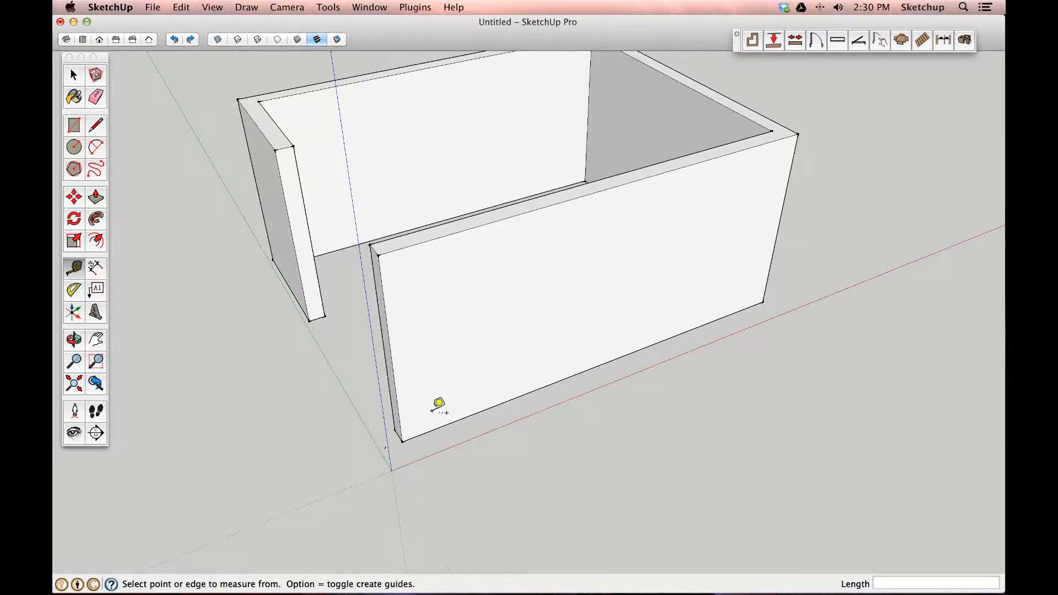
click(480, 411)
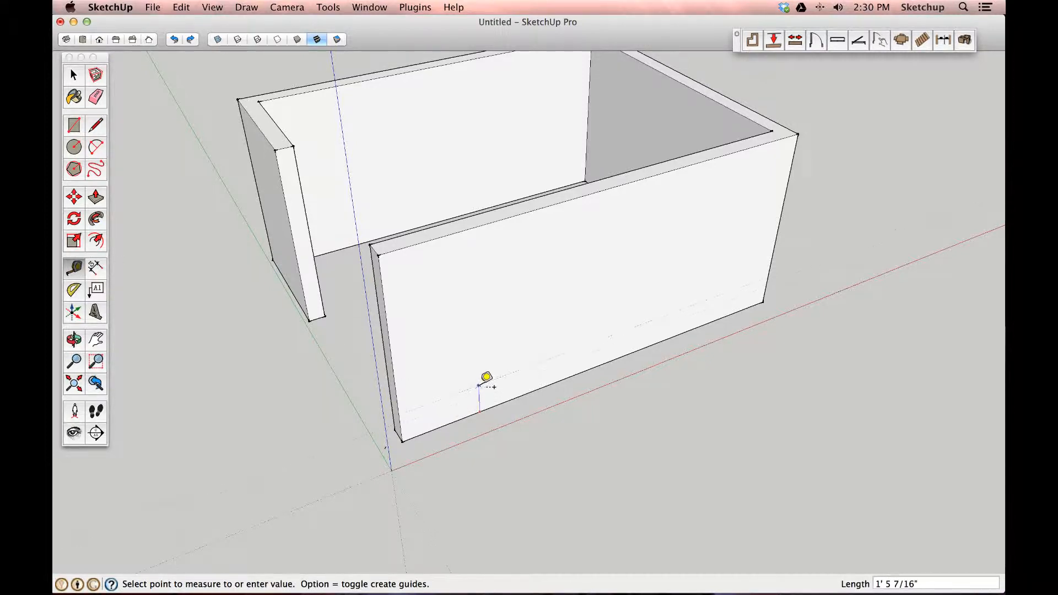
text(27)
key(Return)
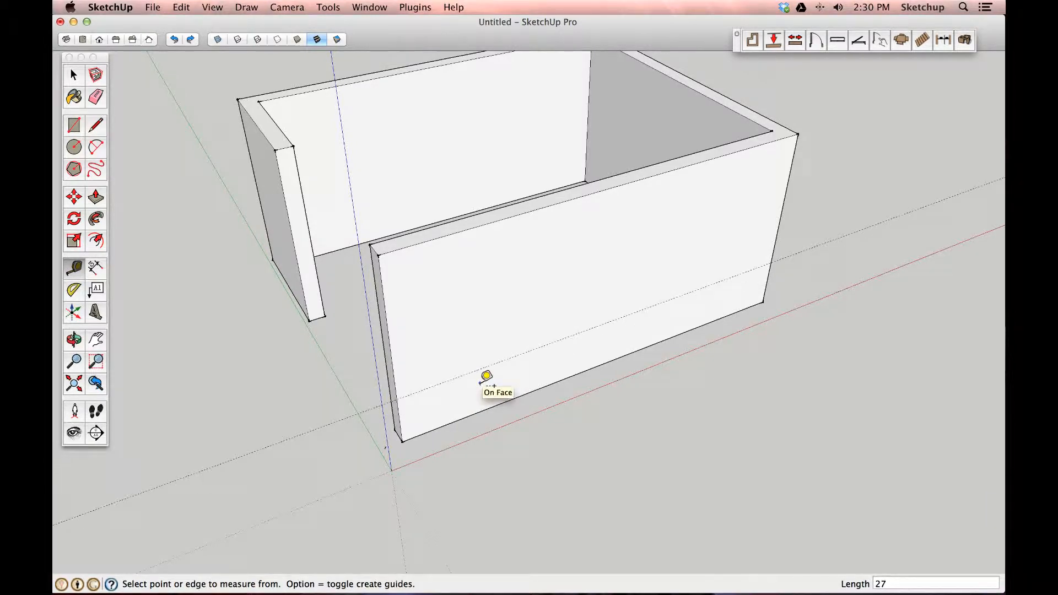
click(401, 386)
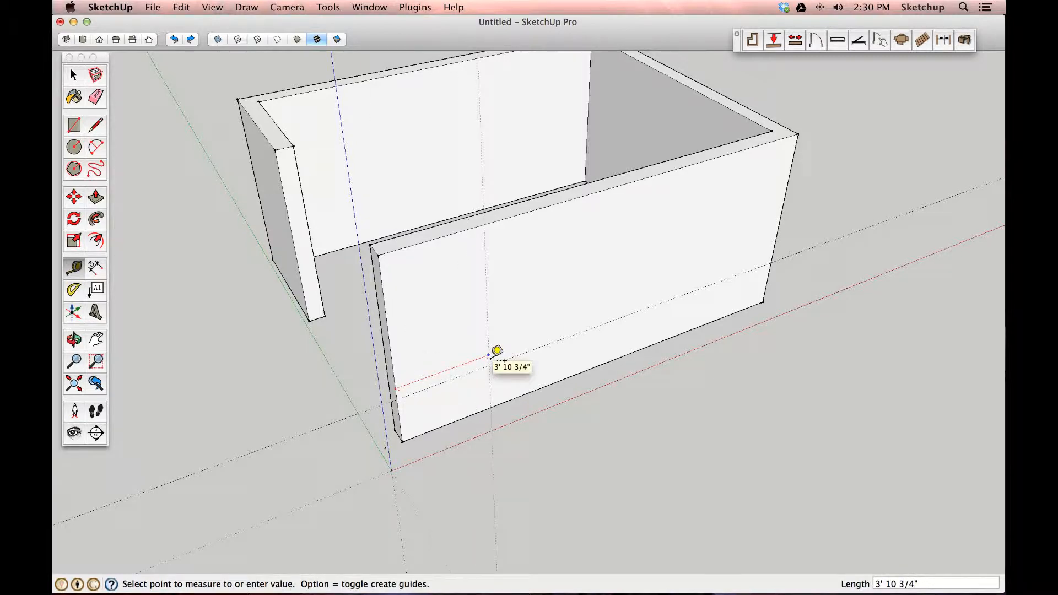
click(488, 355)
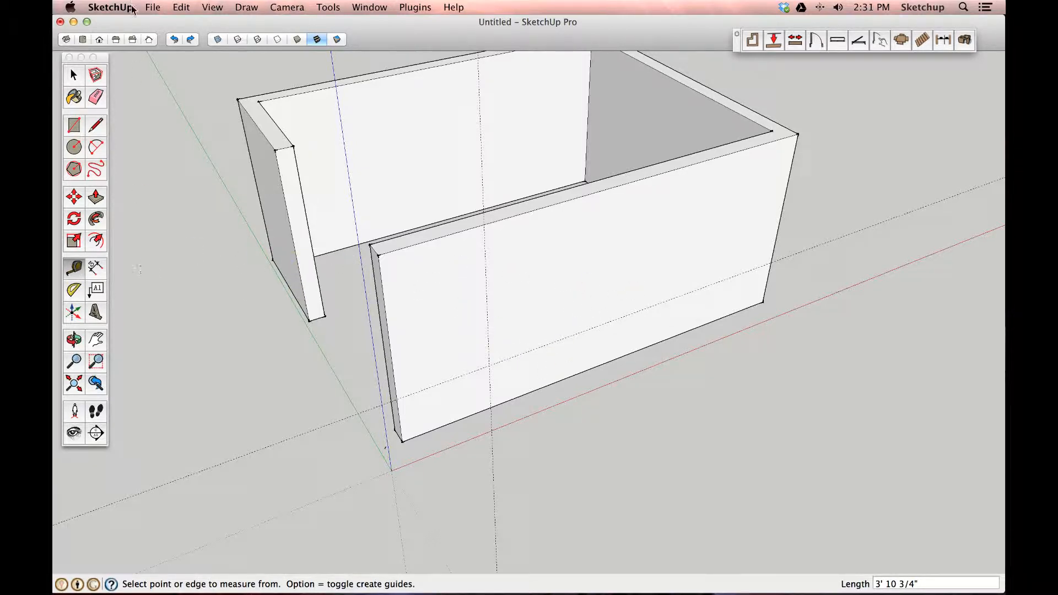
Import the 68.75x32 window SketchUp file and place its lower-left corner on the front wall where the two guides cross.
click(154, 7)
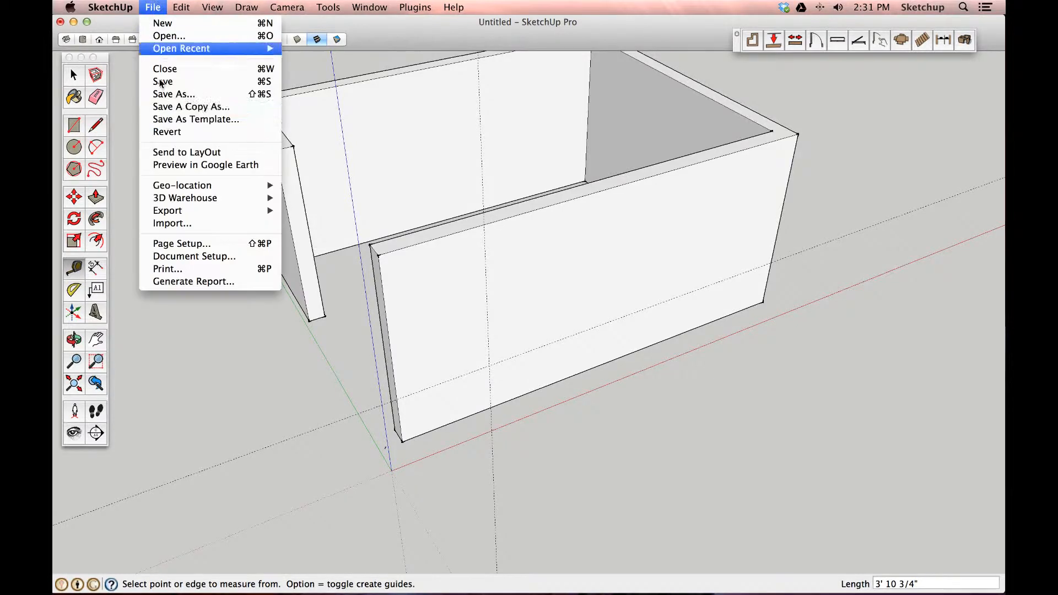
click(180, 224)
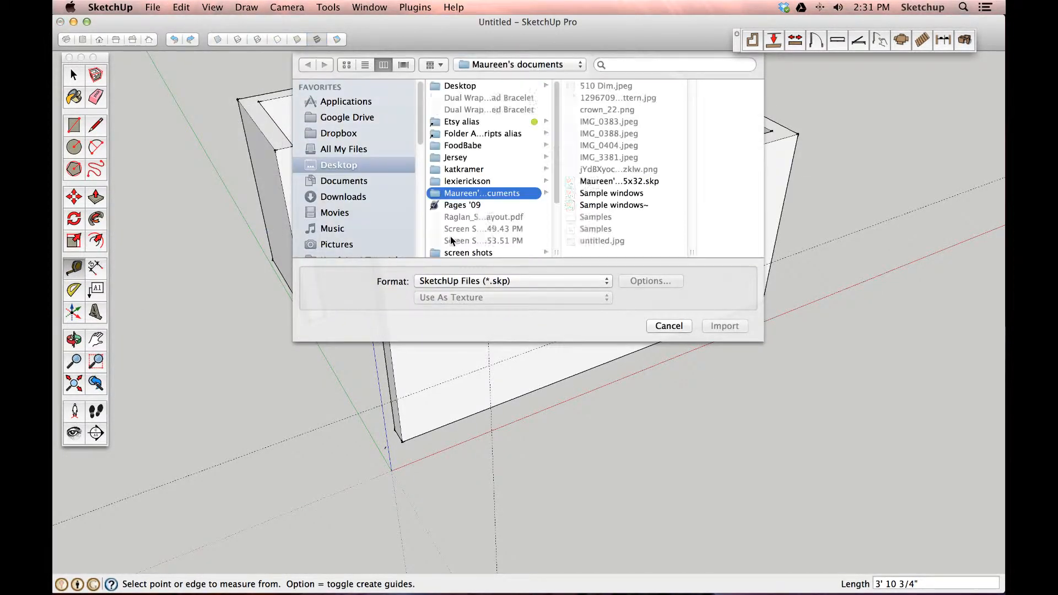
click(462, 284)
click(462, 281)
click(618, 181)
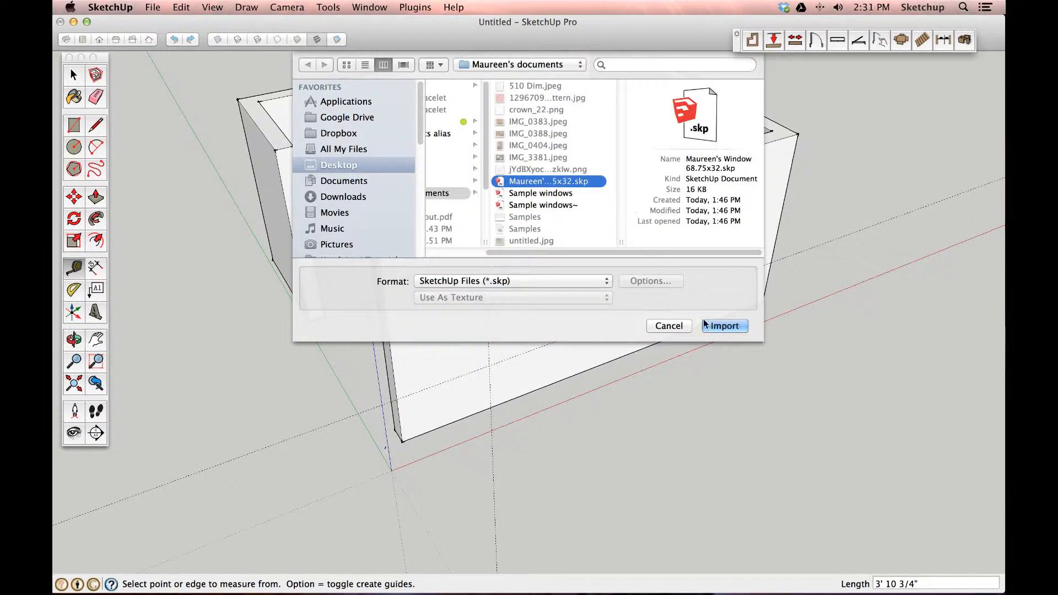
click(724, 325)
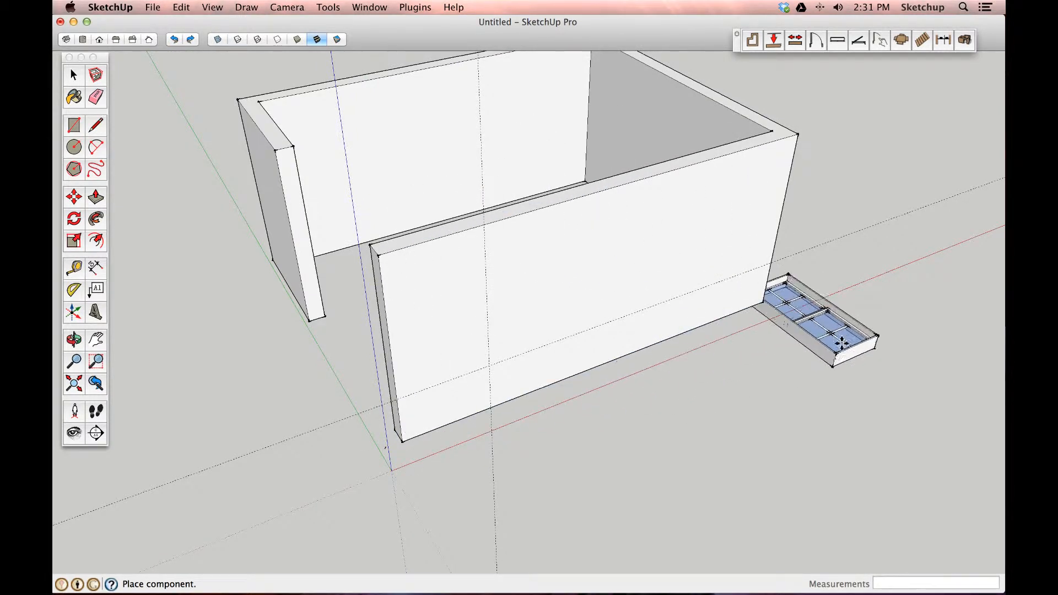
scroll(488, 364, up, 5)
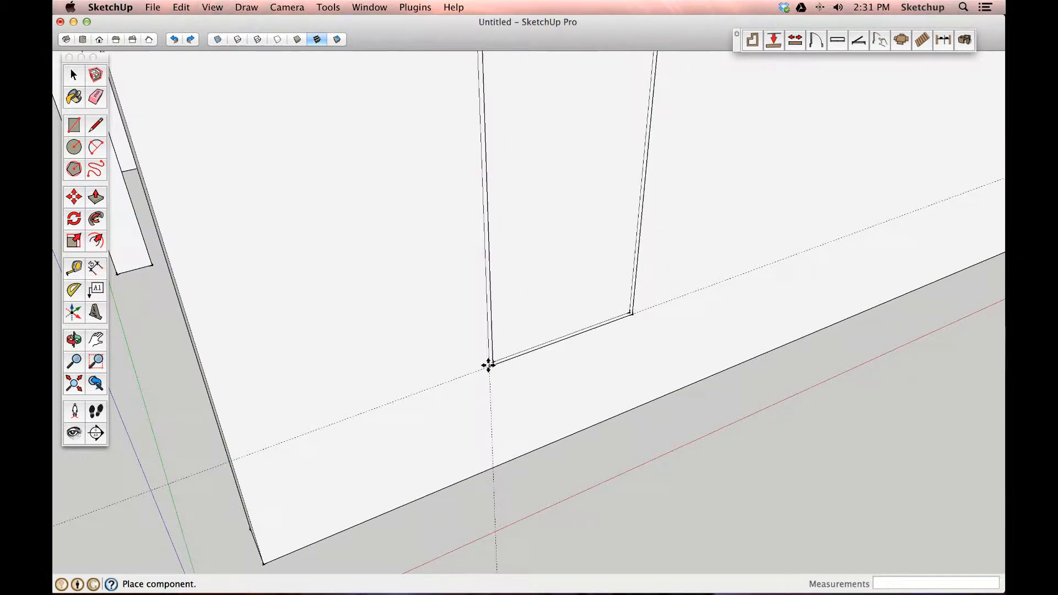
click(487, 365)
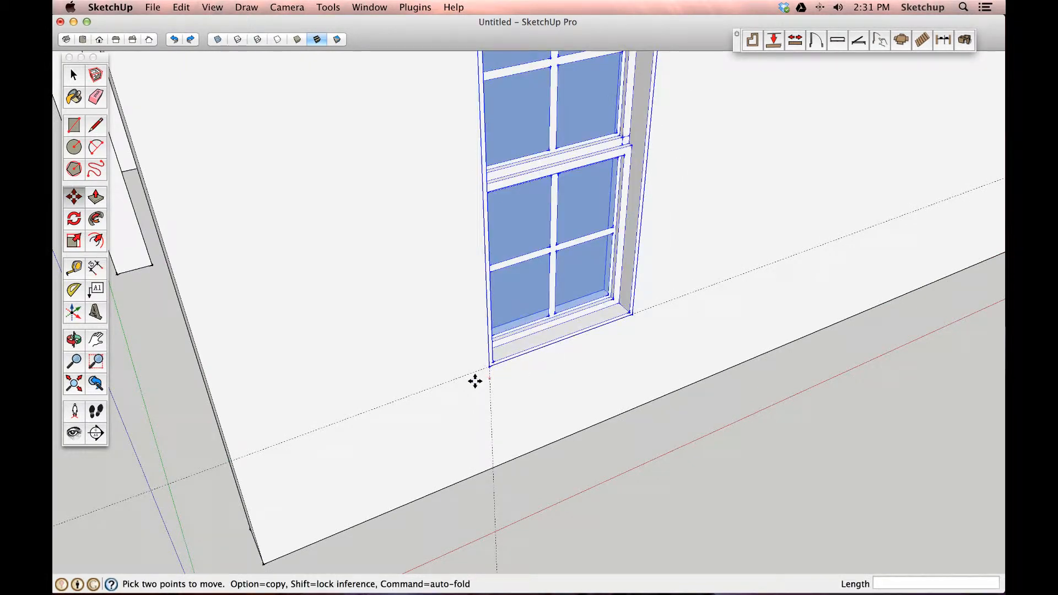
Add a vertical guide on the front wall 16 inches to the right of the window's right edge.
scroll(498, 374, down, 8)
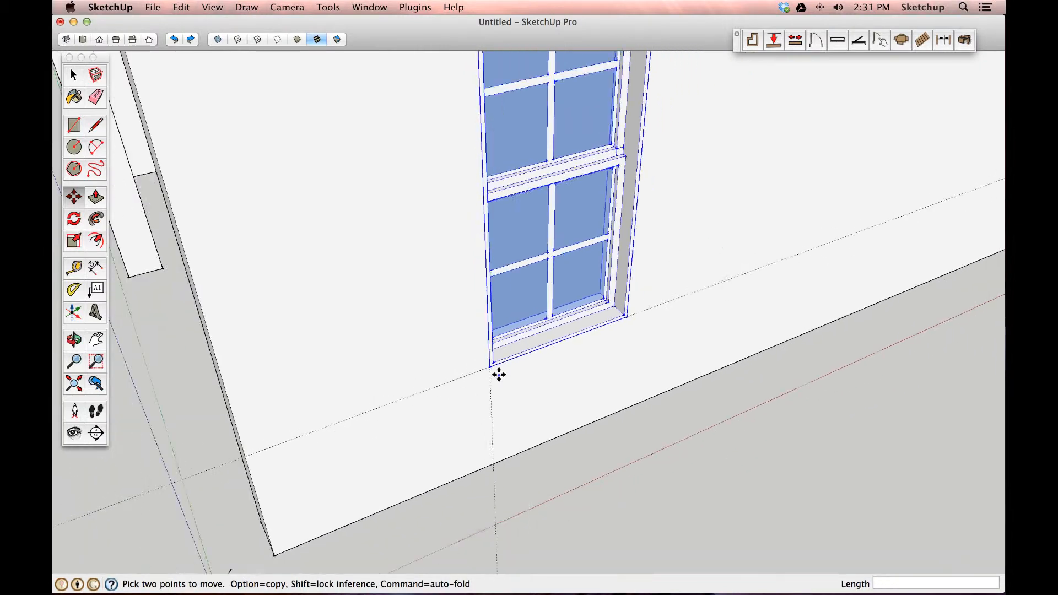
scroll(650, 194, up, 2)
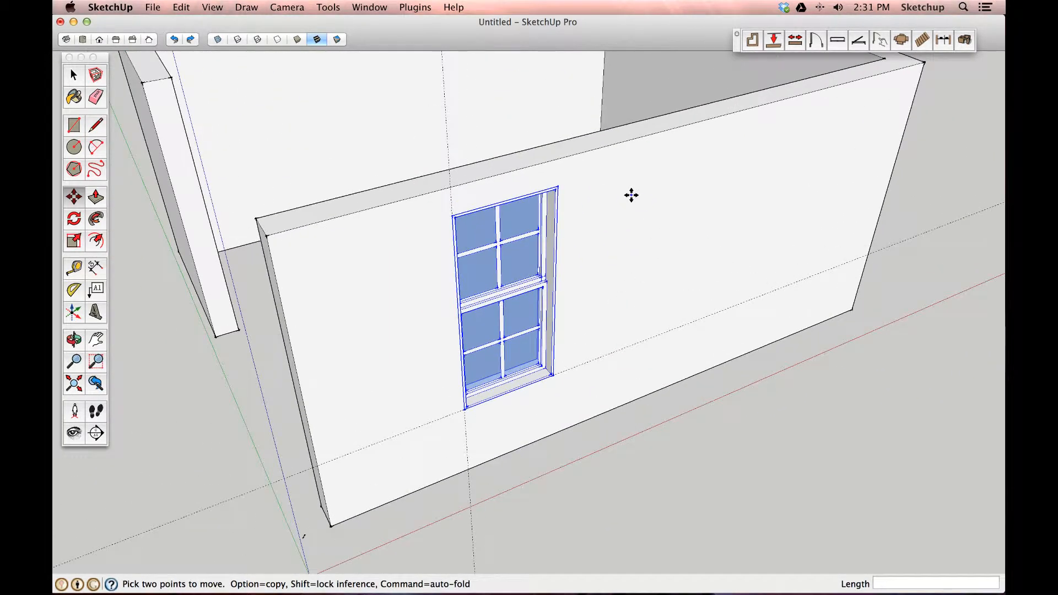
click(73, 269)
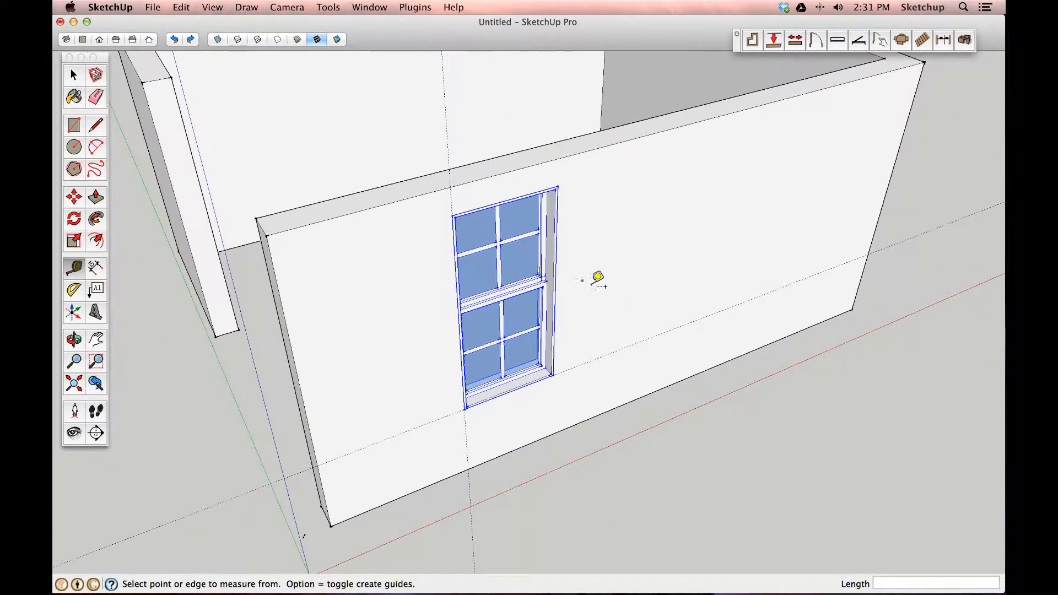
scroll(569, 289, up, 5)
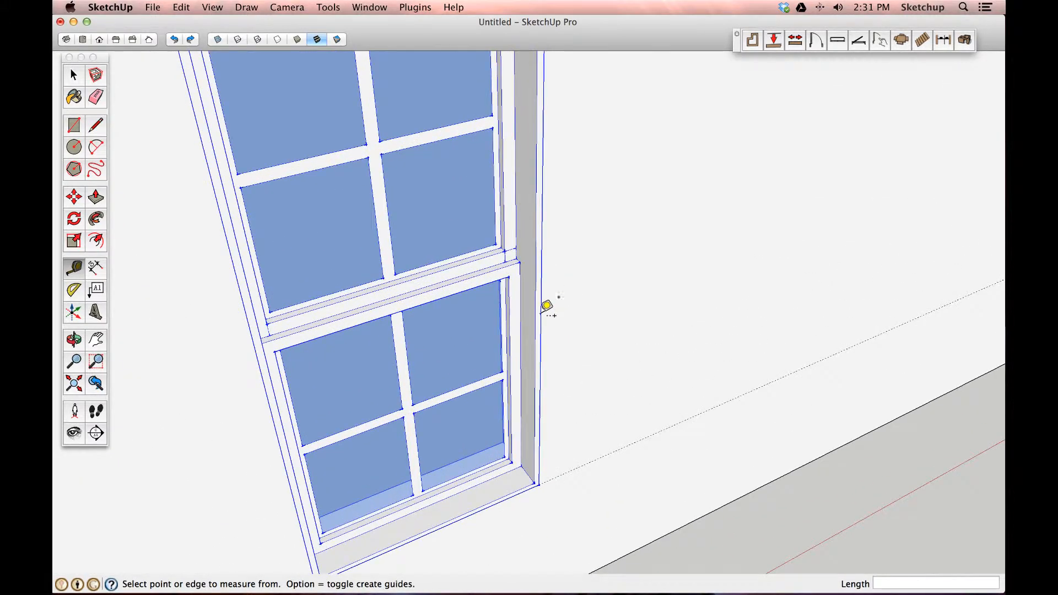
scroll(545, 306, up, 3)
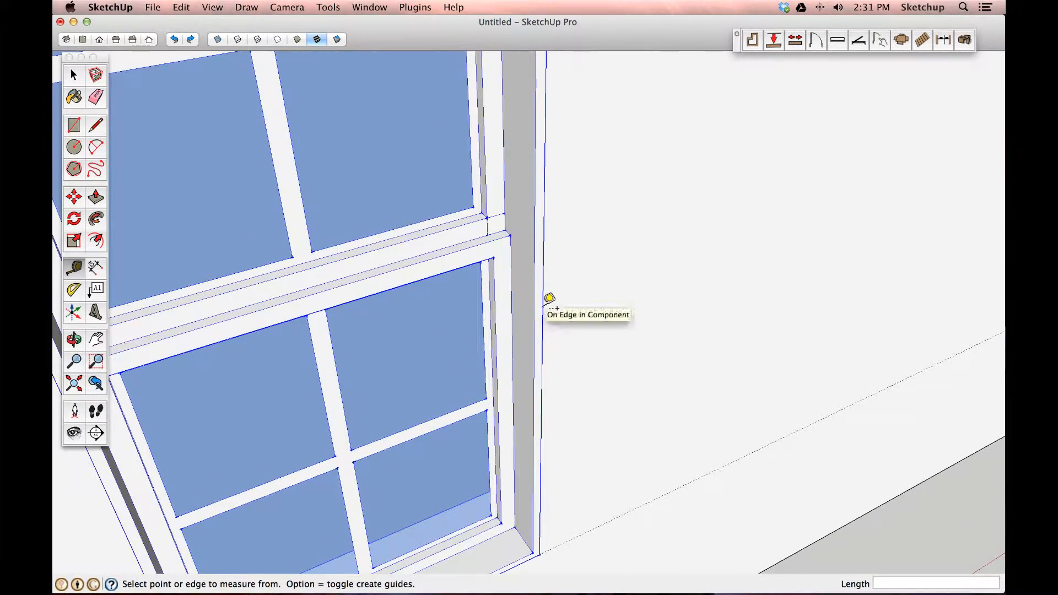
click(543, 304)
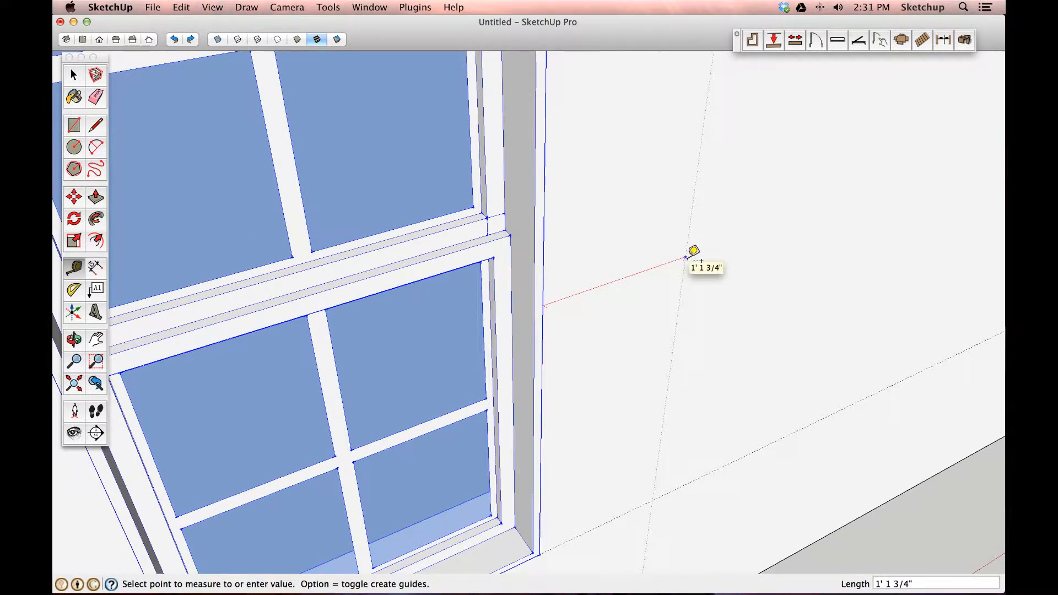
text(16)
key(Return)
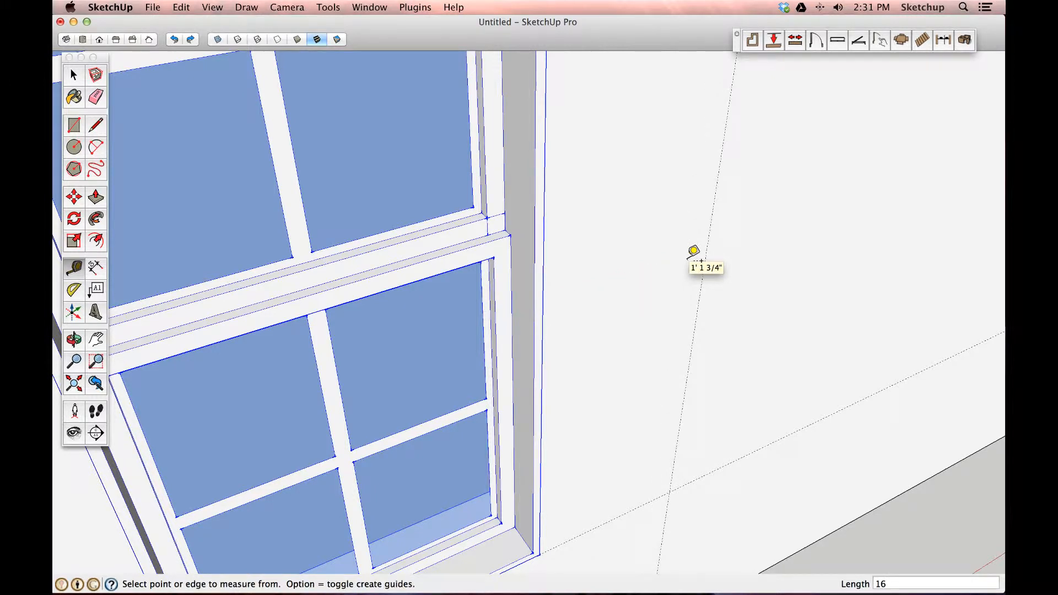
Copy the window 4' to the right along the horizontal guide, starting from its lower-left corner.
scroll(693, 251, down, 5)
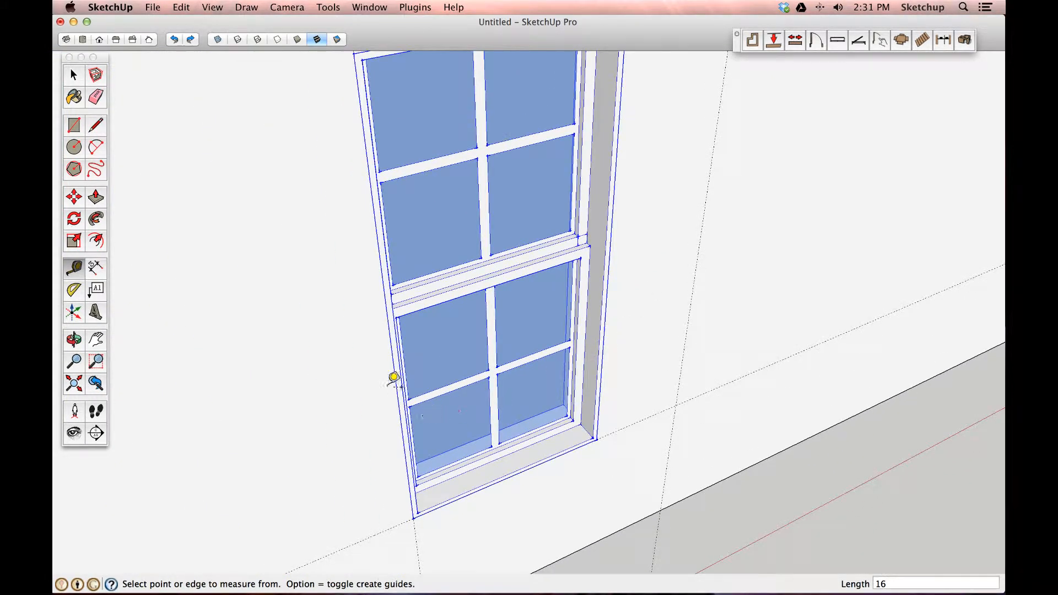
click(75, 197)
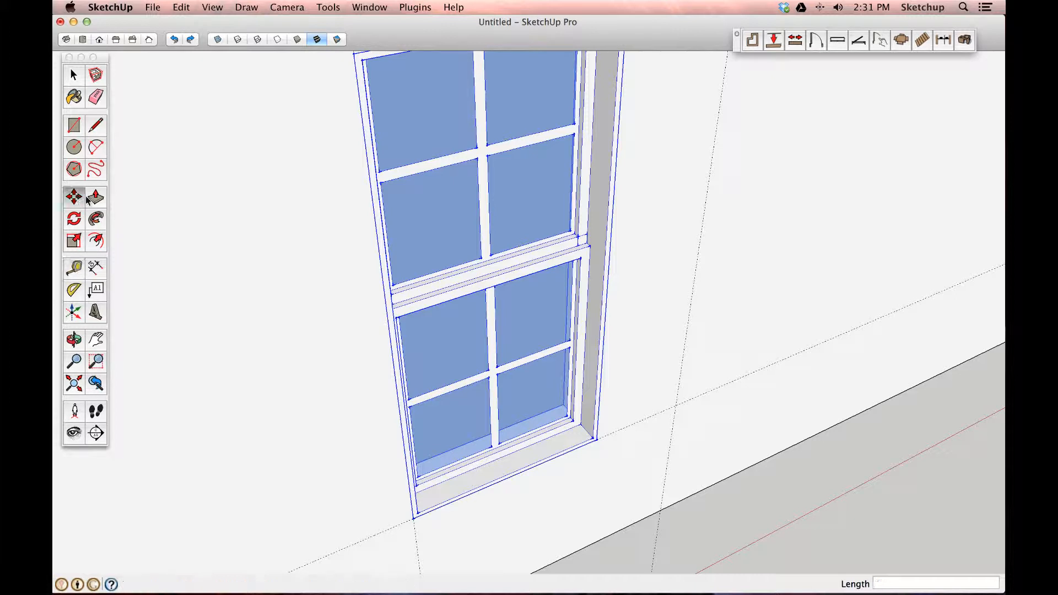
scroll(412, 519, up, 2)
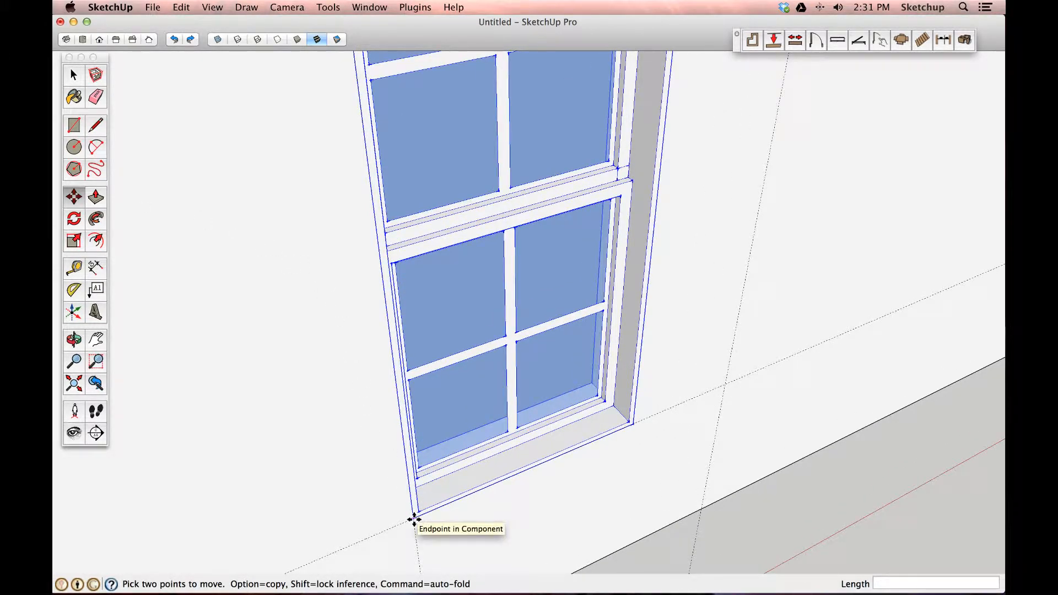
click(413, 519)
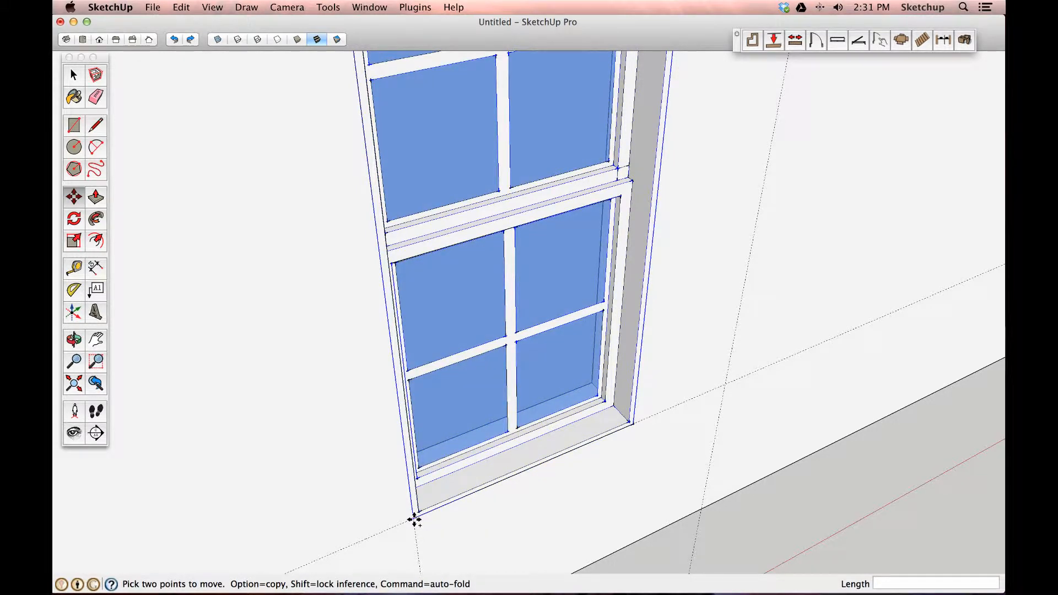
key(alt)
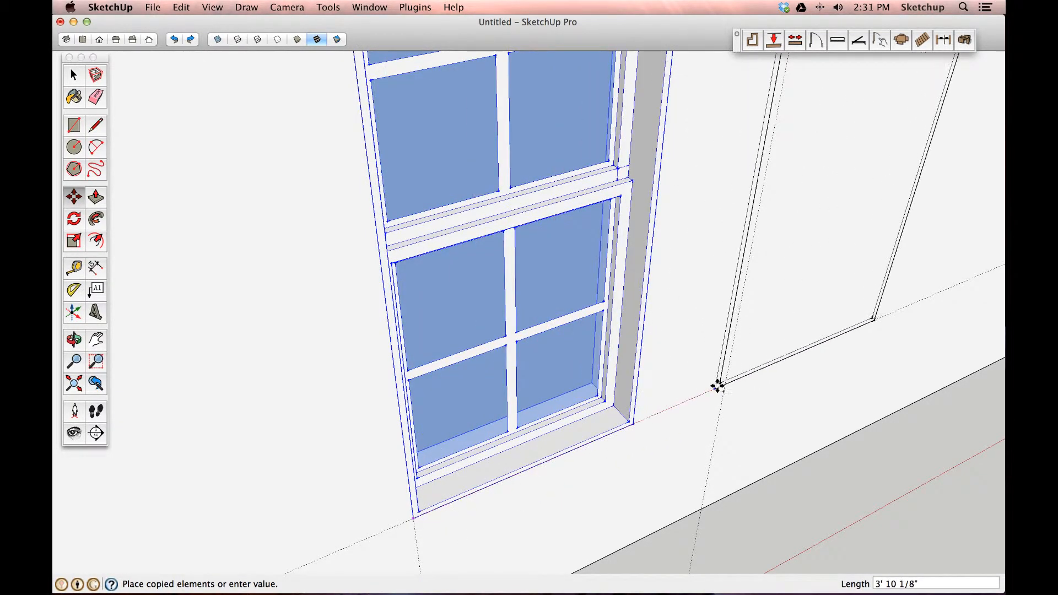
text(4')
key(Return)
scroll(638, 412, down, 3)
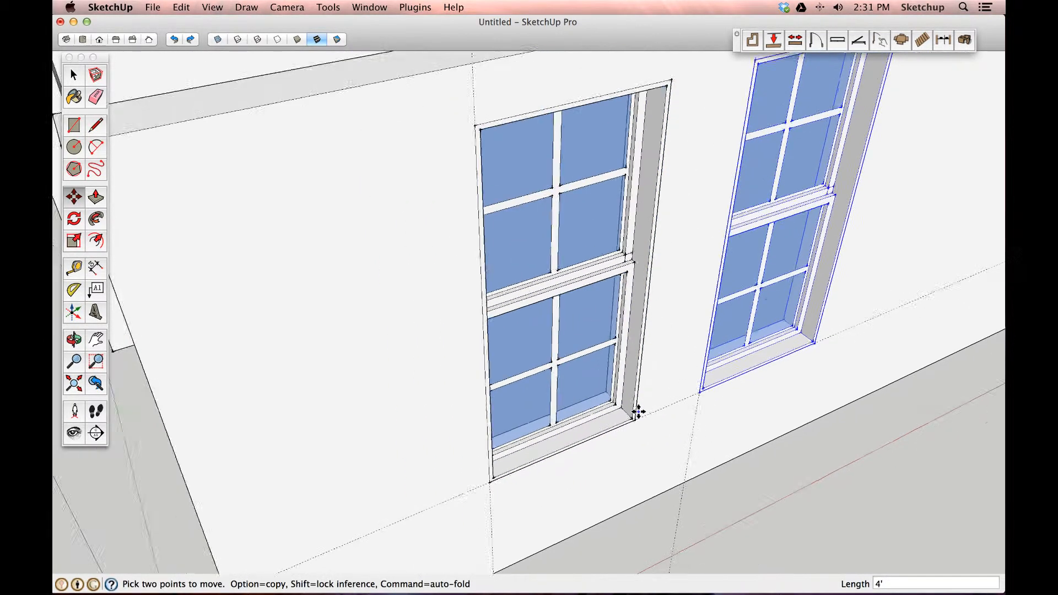
scroll(638, 412, down, 5)
key(space)
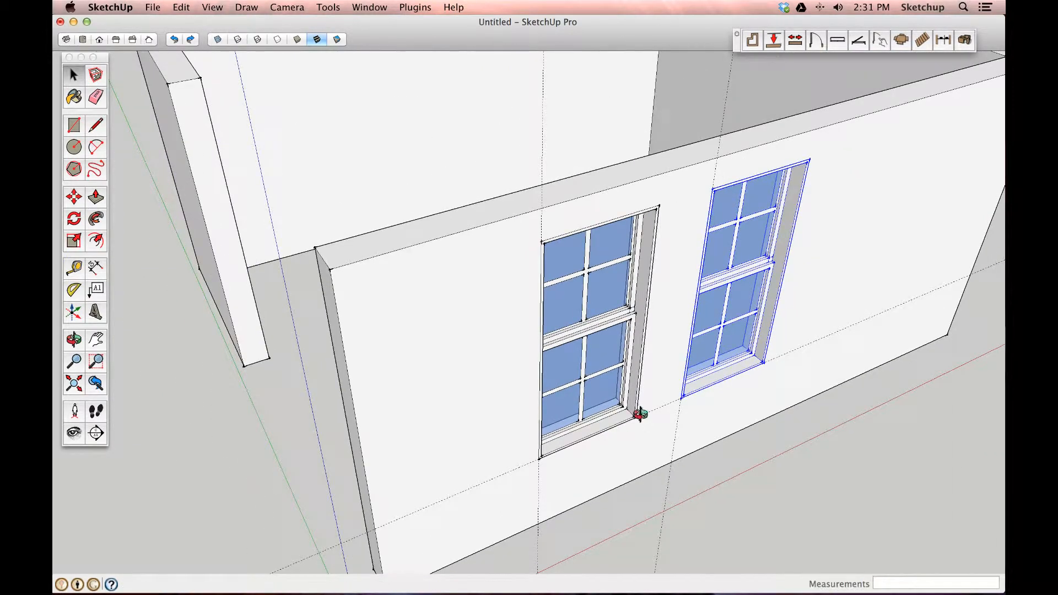
Intersect the front wall's interior face and both window components with the selection to cut the window outlines into that face.
middle_drag(639, 413, 444, 365)
middle_drag(349, 369, 708, 373)
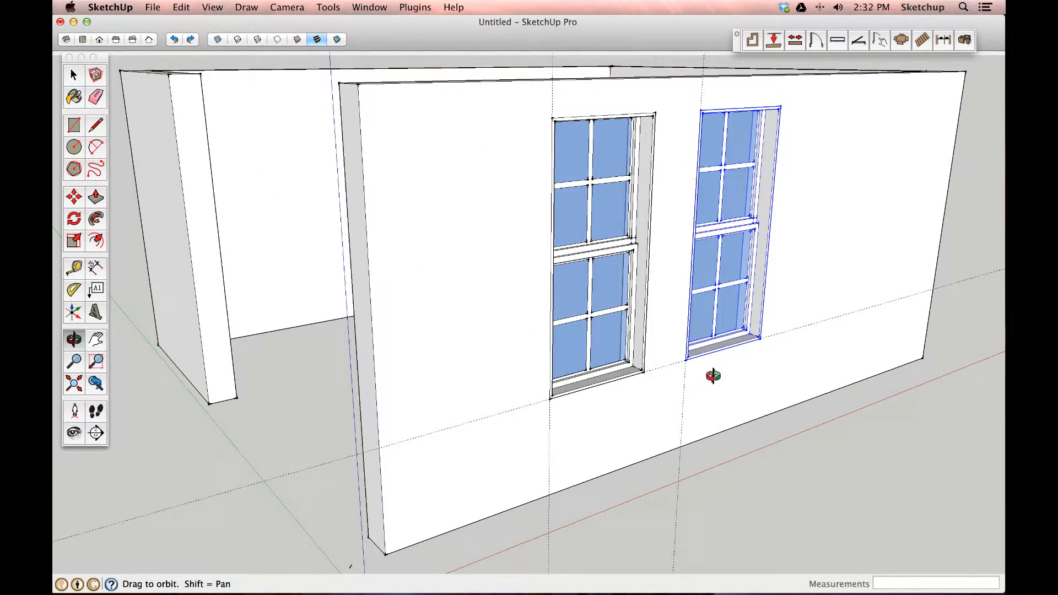
drag(510, 317, 574, 321)
scroll(600, 320, up, 4)
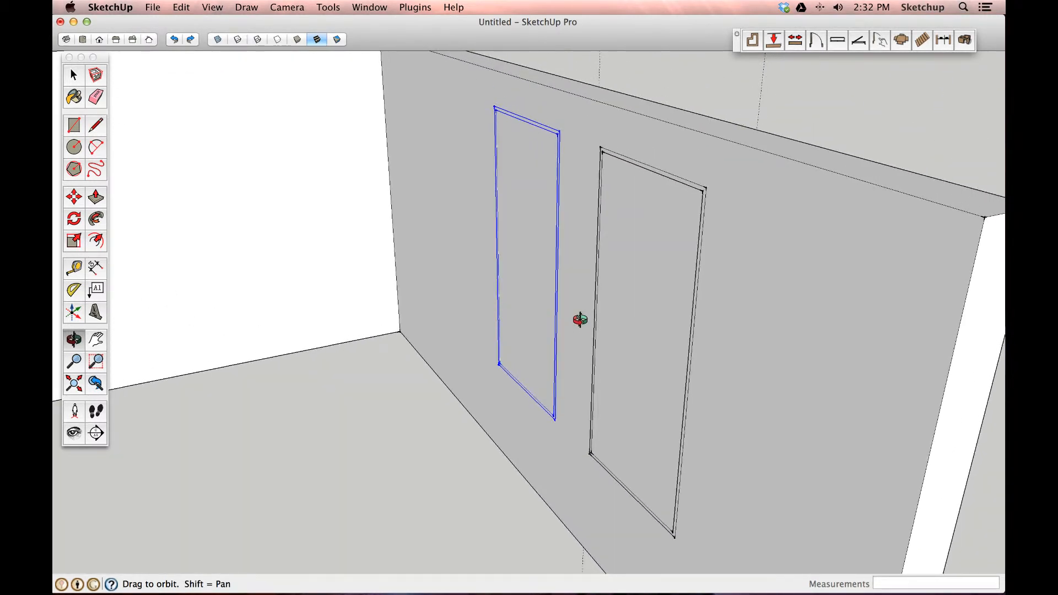
key(space)
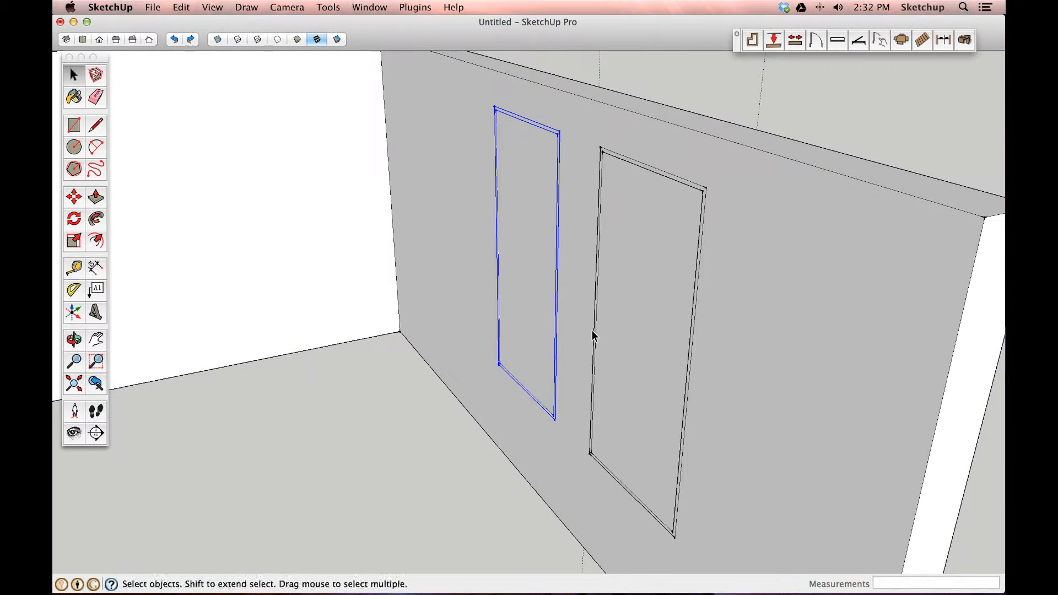
click(584, 141)
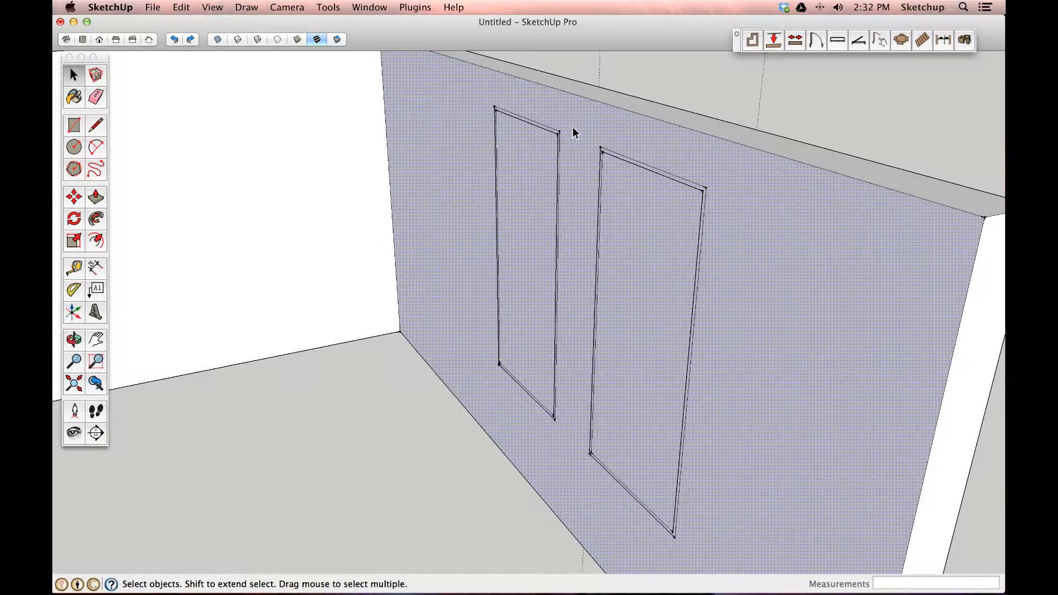
double_click(539, 129)
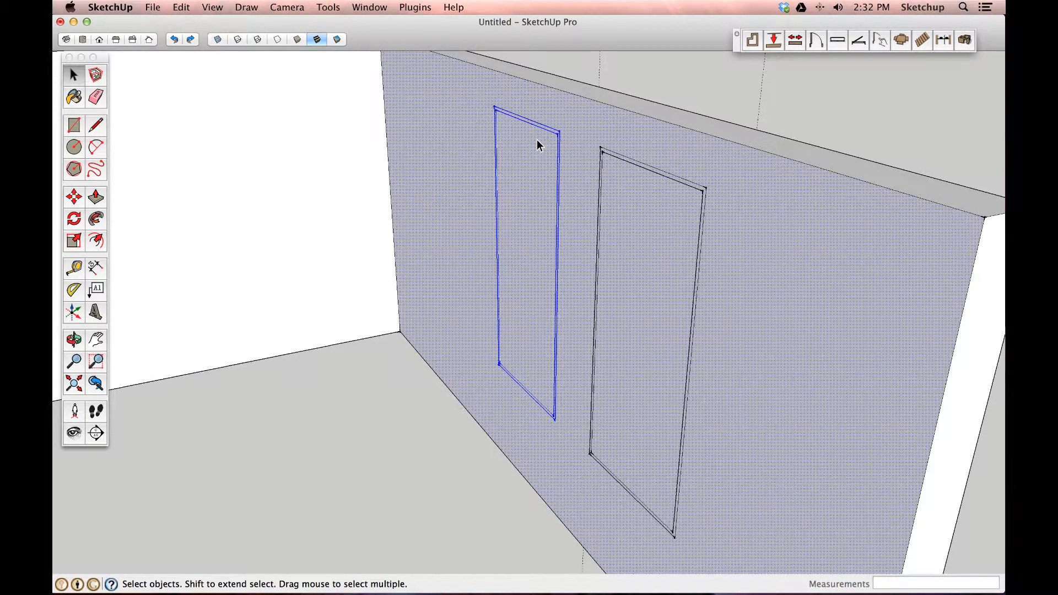
shift+double_click(614, 154)
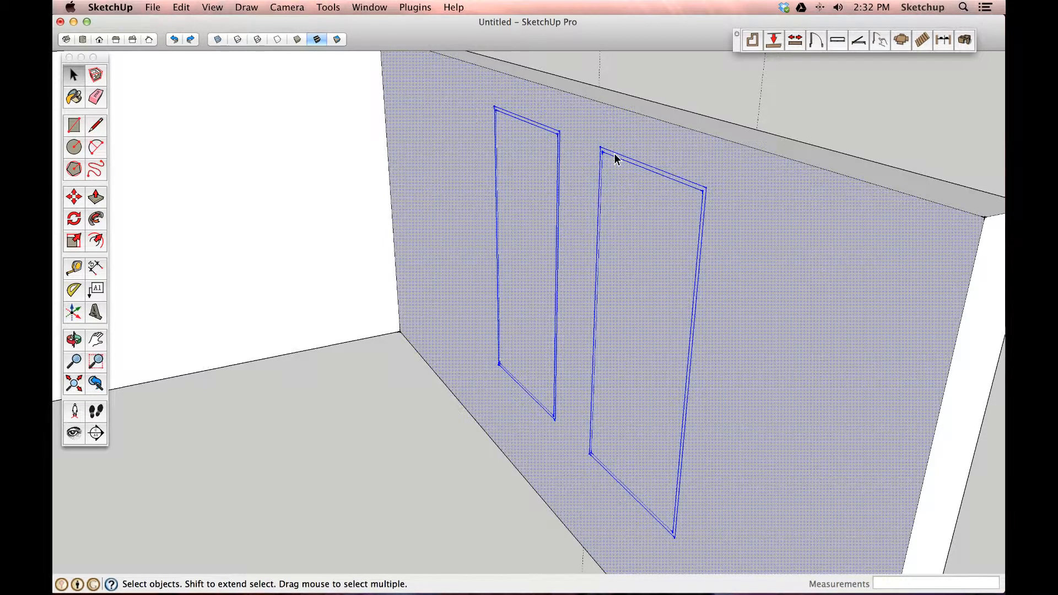
right_click(615, 158)
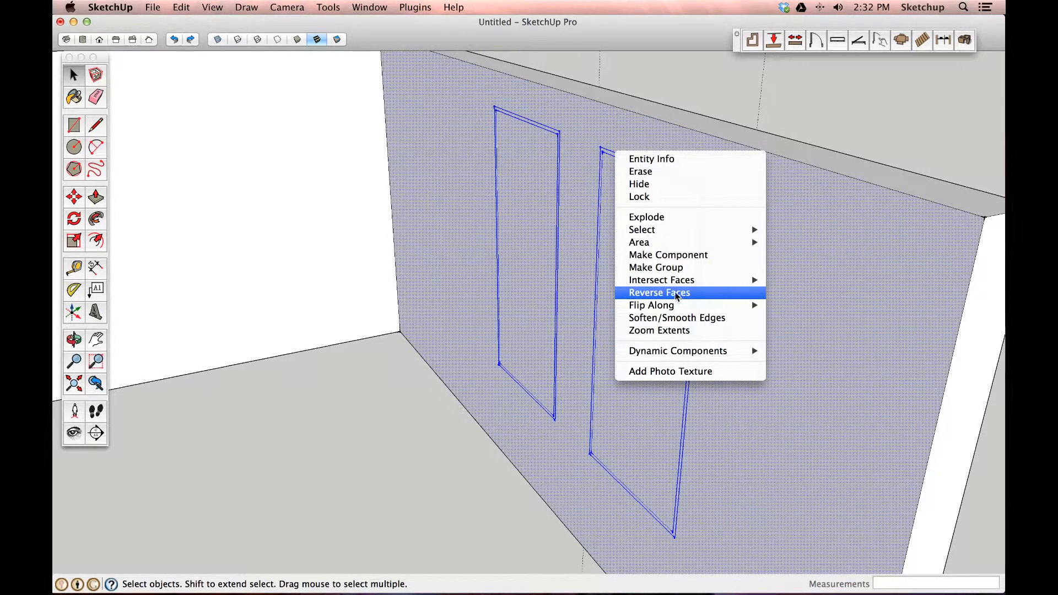
mouse_move(683, 281)
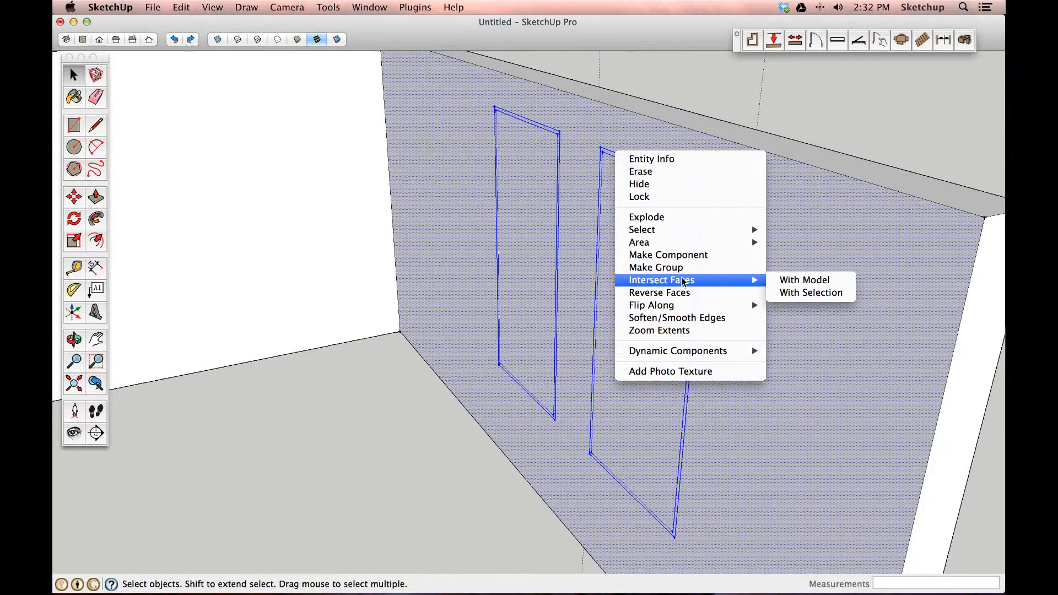
click(790, 294)
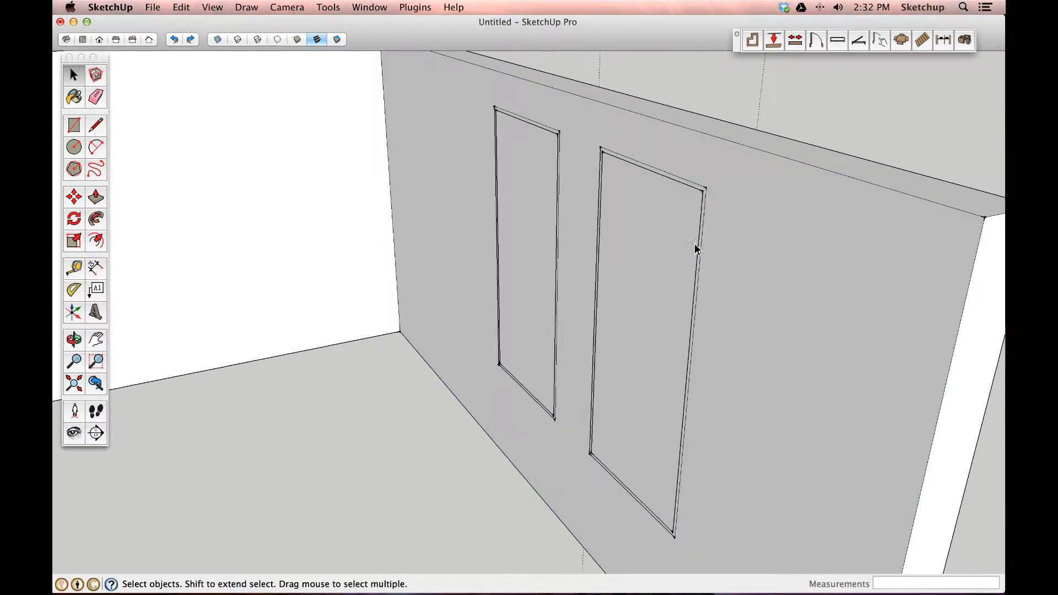
Delete the interior wall faces inside both window outlines to open the wall behind the windows.
click(661, 255)
click(731, 243)
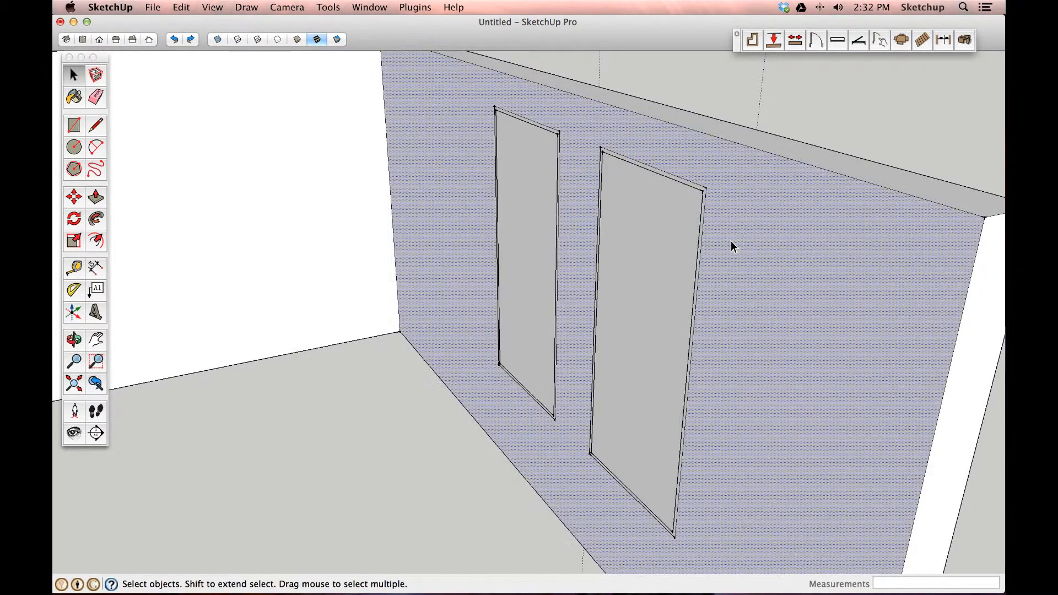
click(537, 227)
click(573, 197)
click(626, 224)
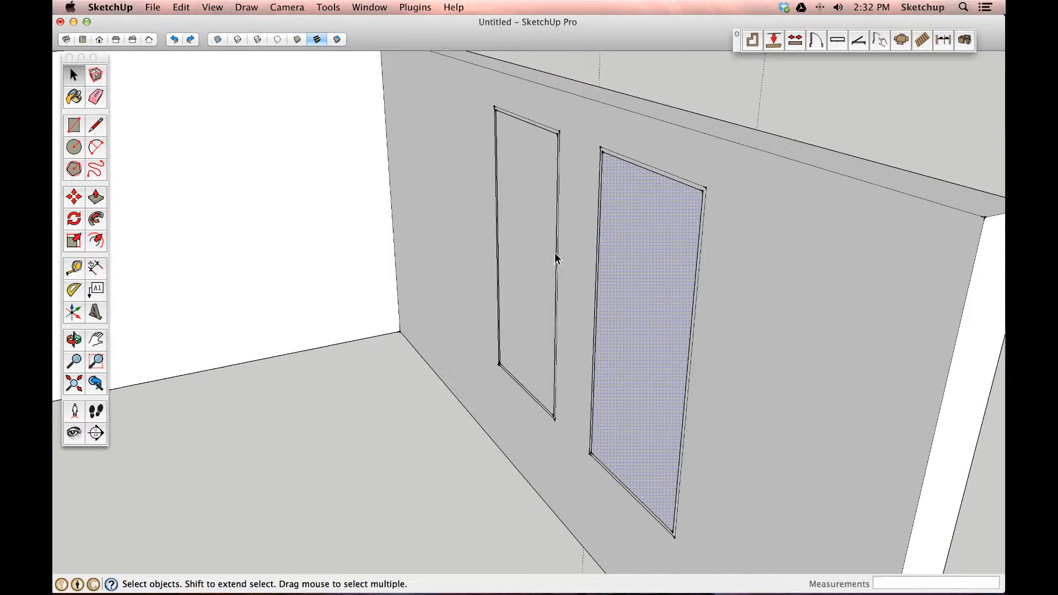
click(537, 237)
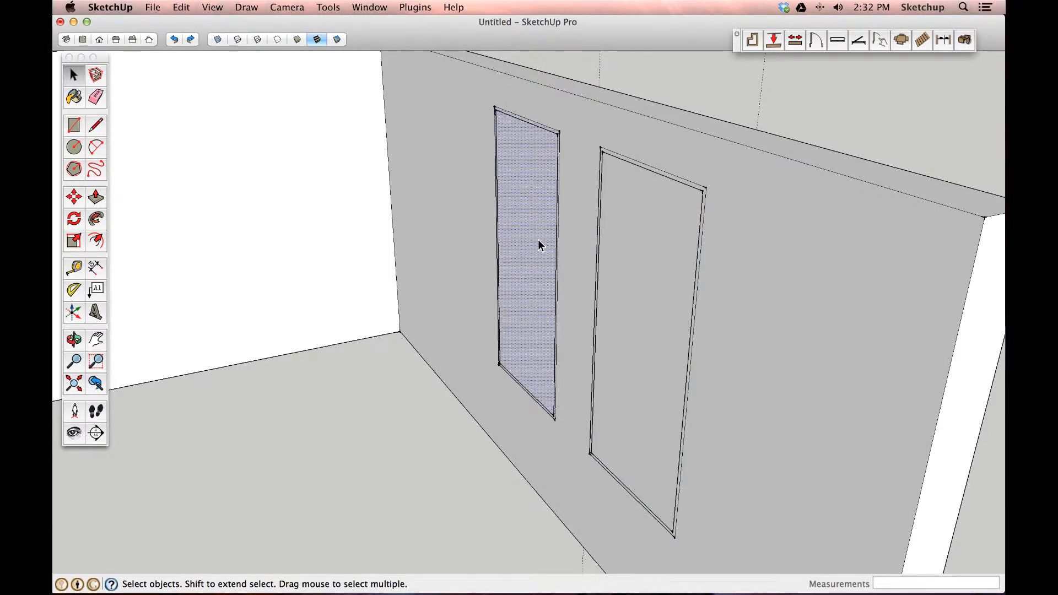
key(Delete)
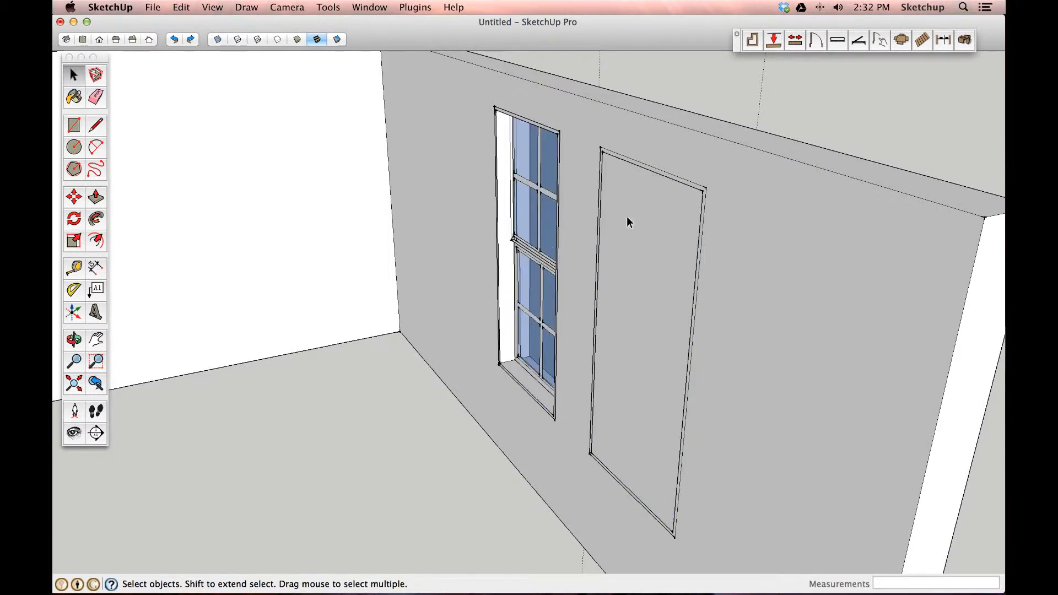
click(634, 260)
key(Delete)
click(650, 283)
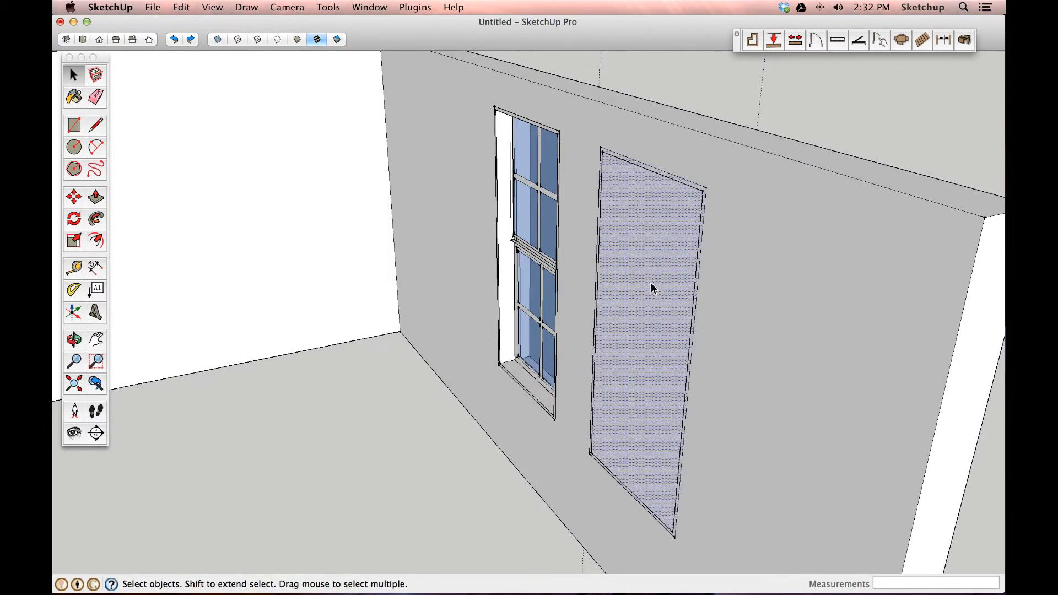
key(Delete)
Delete the faces covering both windows on the exterior side of the front wall.
key(o)
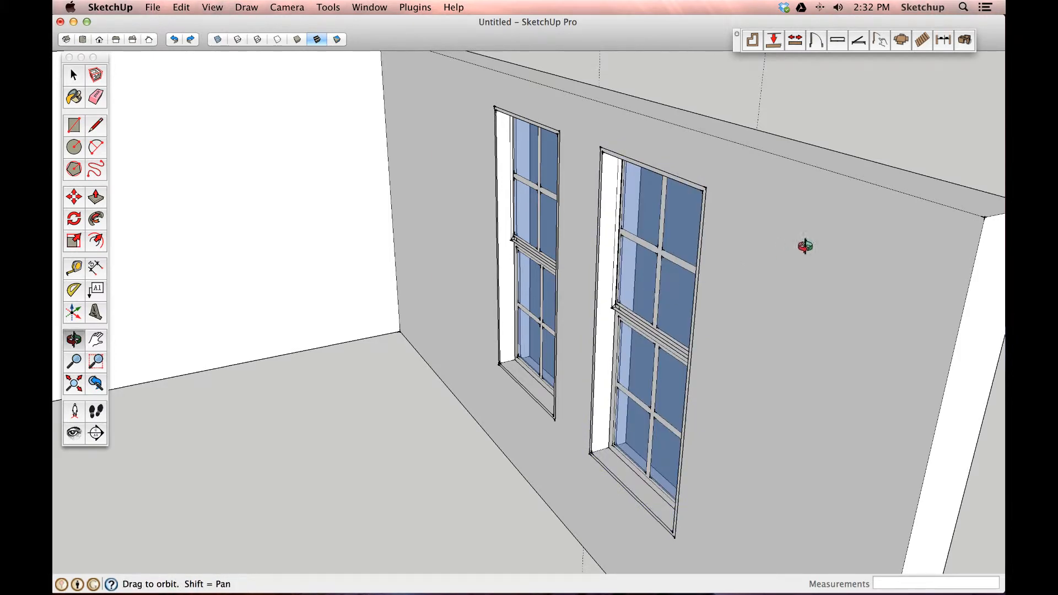
drag(814, 241, 668, 295)
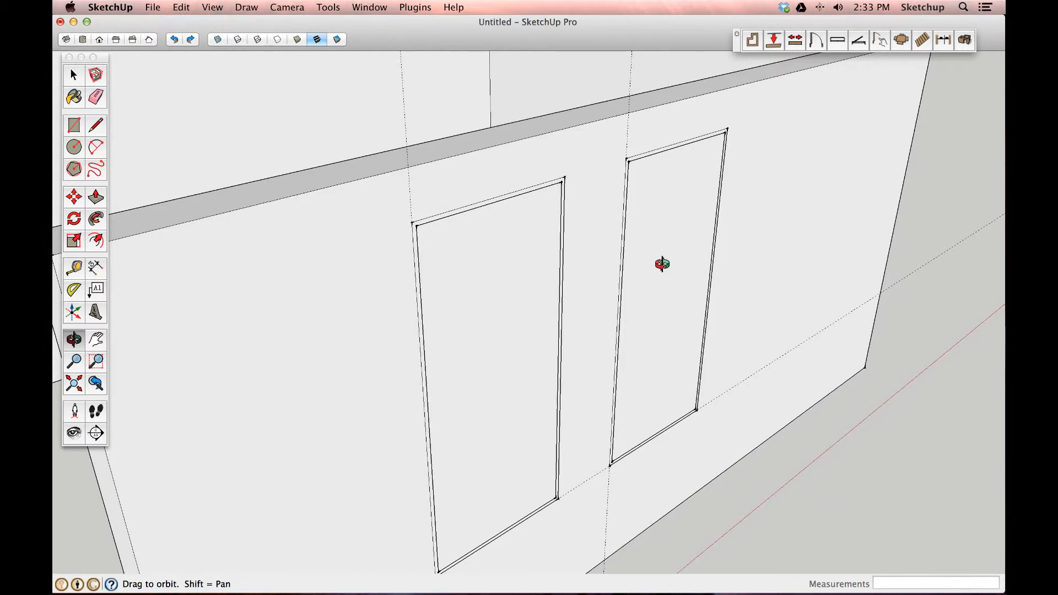
key(space)
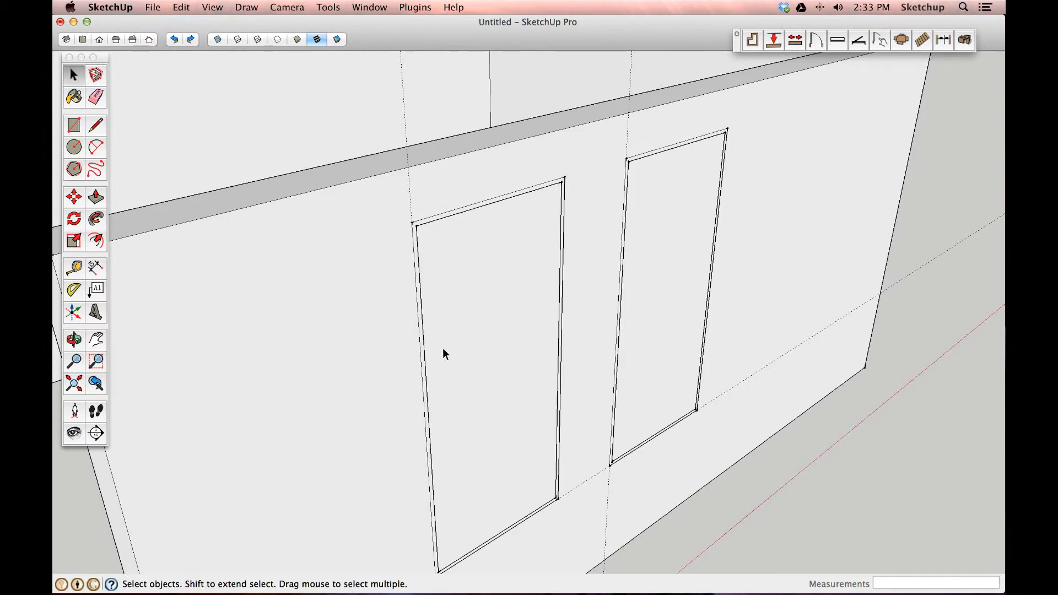
click(492, 299)
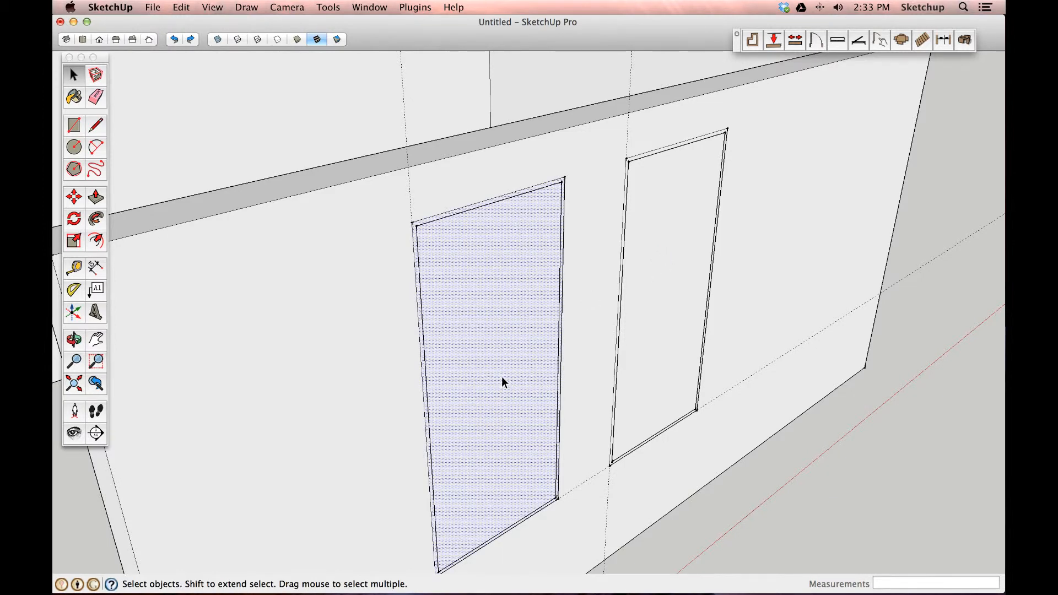
key(Delete)
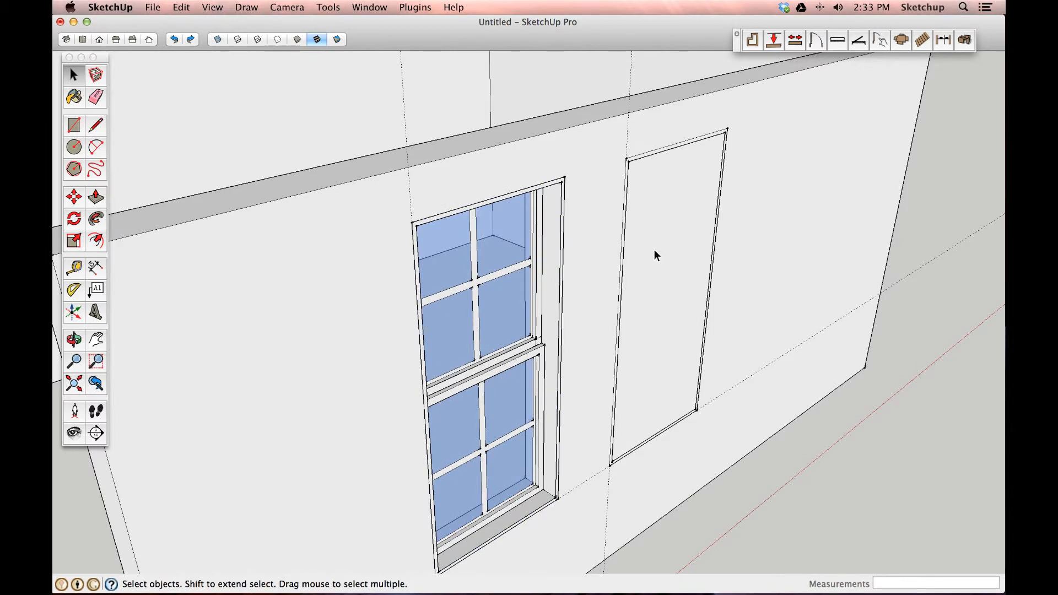
click(638, 340)
key(Delete)
scroll(638, 341, down, 5)
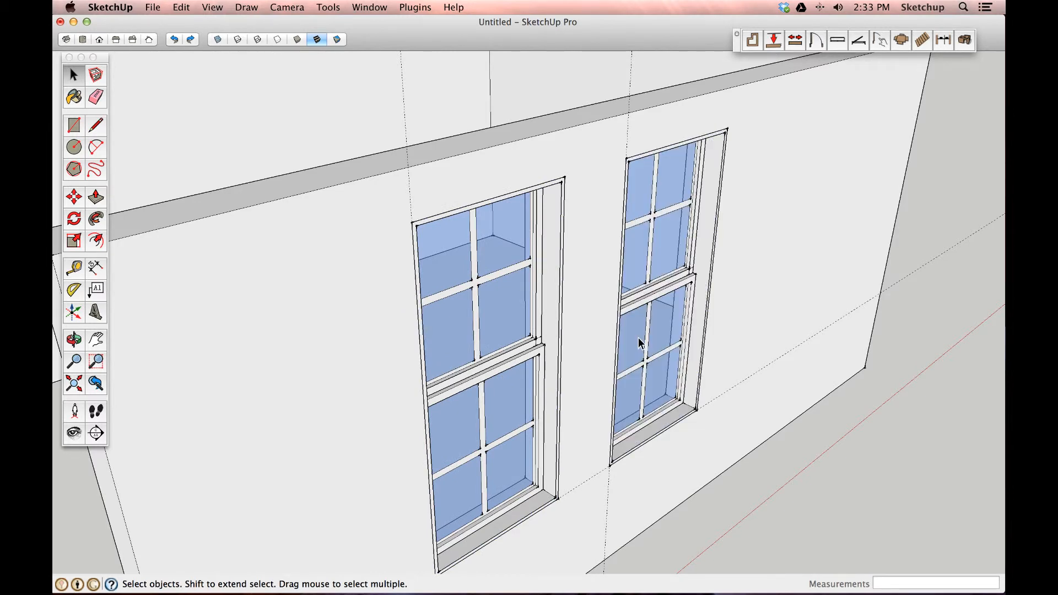
key(o)
drag(638, 344, 739, 375)
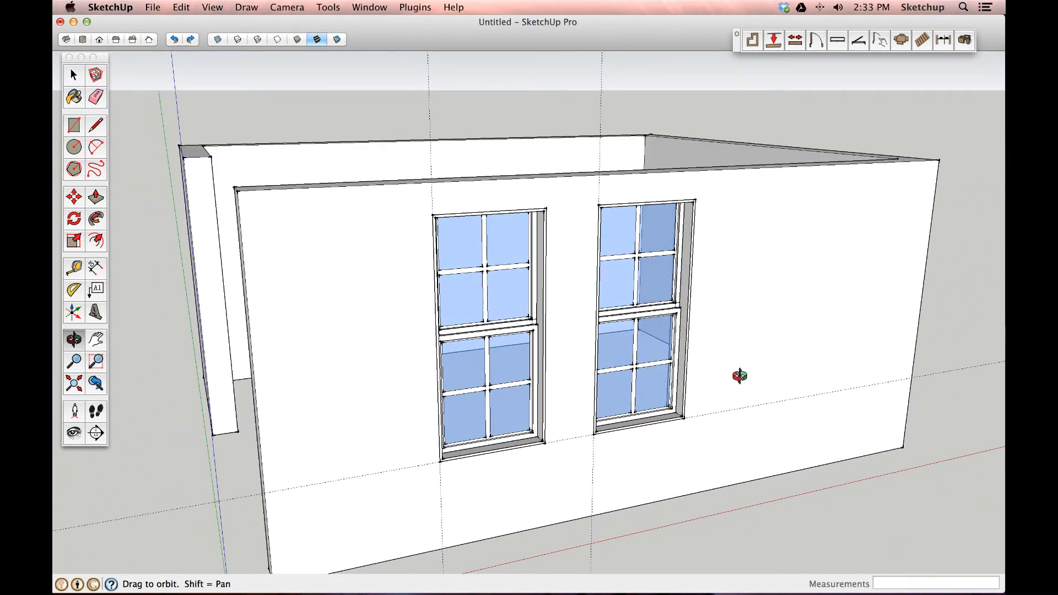
drag(498, 404, 429, 361)
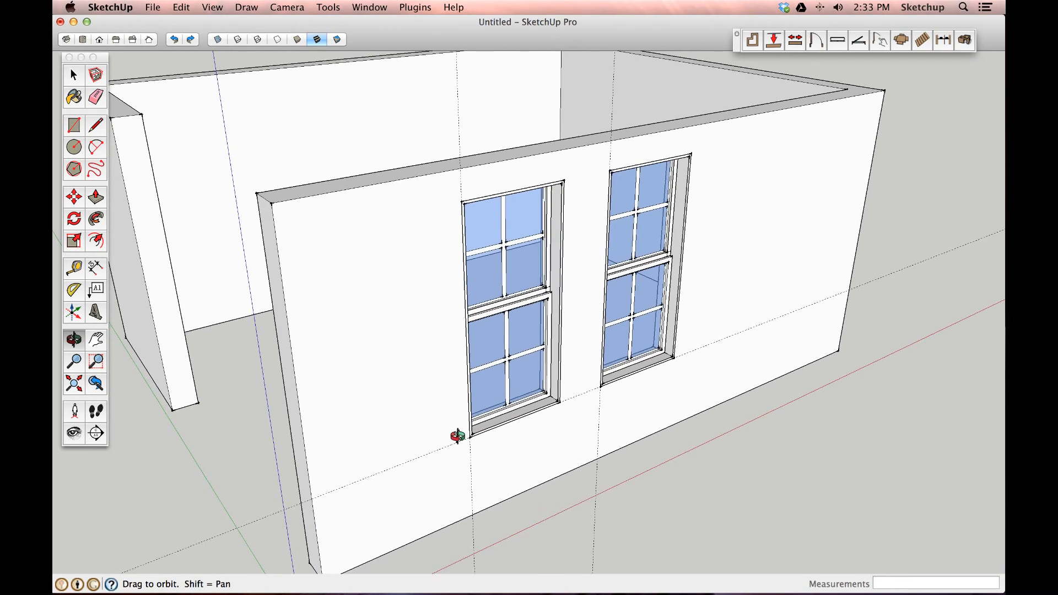